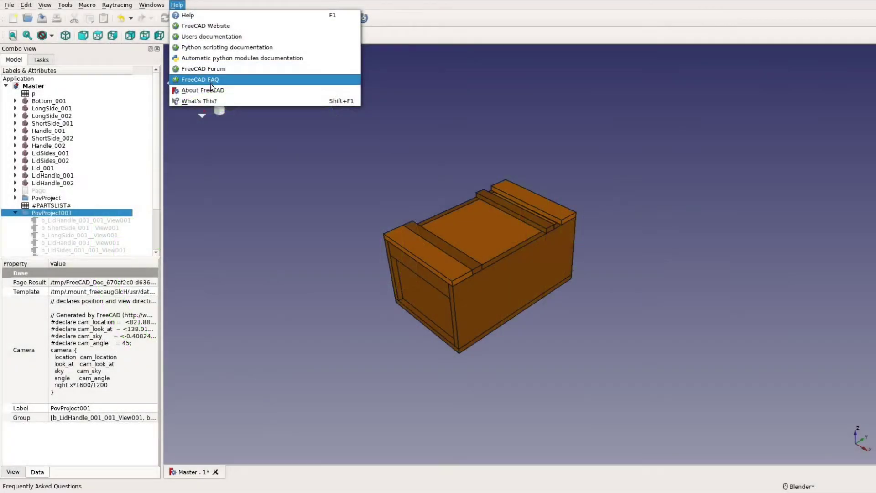
Step: Open Help > About FreeCAD to confirm the version is 0.19
{"action": "left_click", "coordinate": [211, 90]}
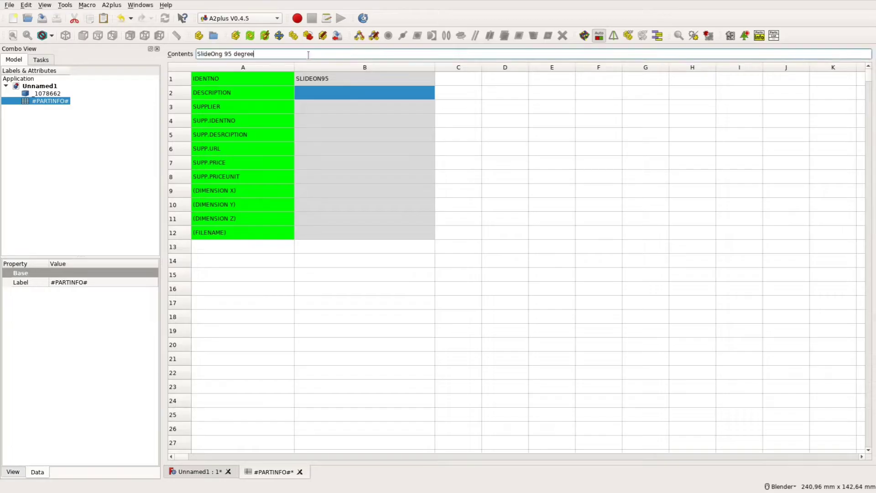
Step: Fill B3–B8 with Hettich, 1078662, the SlideOn 2333 description, hbv24.de URL, 2,65 and 1
{"action": "key", "text": "Return"}
{"action": "type", "text": "Hettich"}
{"action": "key", "text": "Return"}
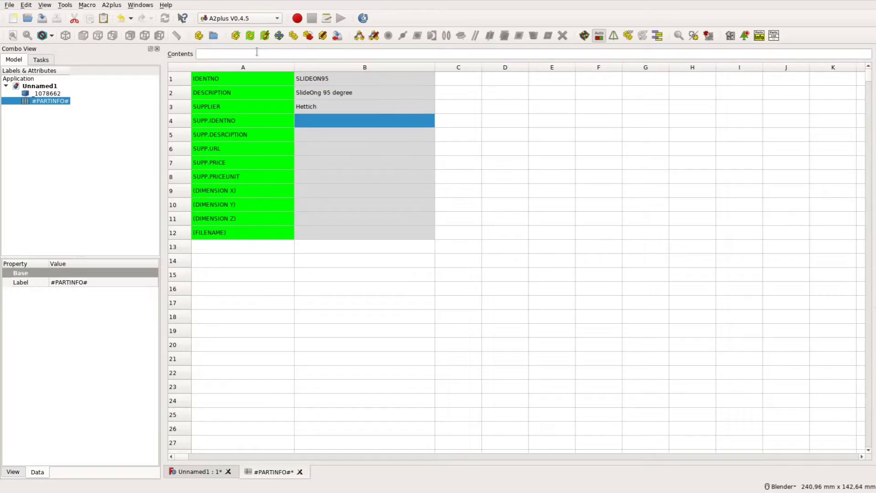
{"action": "type", "text": "1078662"}
{"action": "key", "text": "Return"}
{"action": "type", "text": "SlideOn 2333, Basis -1.5 mm, TH 42, (1VE) H"}
{"action": "key", "text": "Return"}
{"action": "type", "text": "https://www.hbv24.de/artikel.php"}
{"action": "key", "text": "Return"}
{"action": "type", "text": "2,65"}
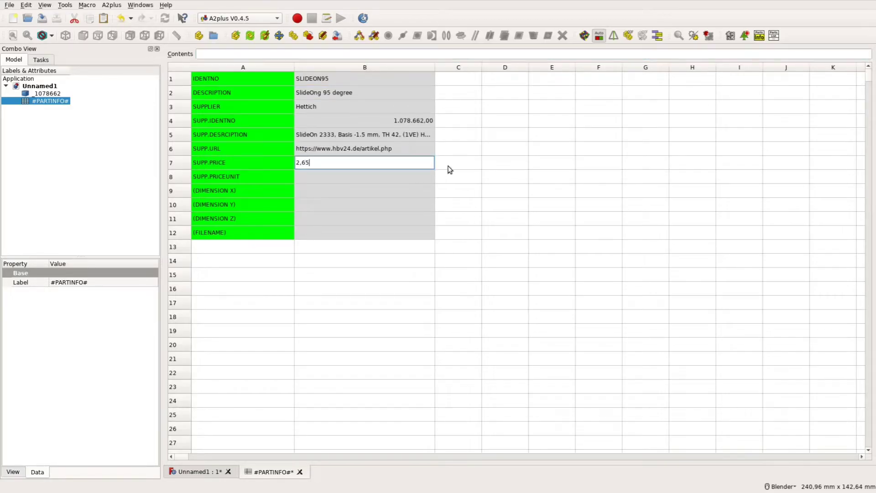
{"action": "key", "text": "Return"}
{"action": "type", "text": "1"}
{"action": "key", "text": "Return"}
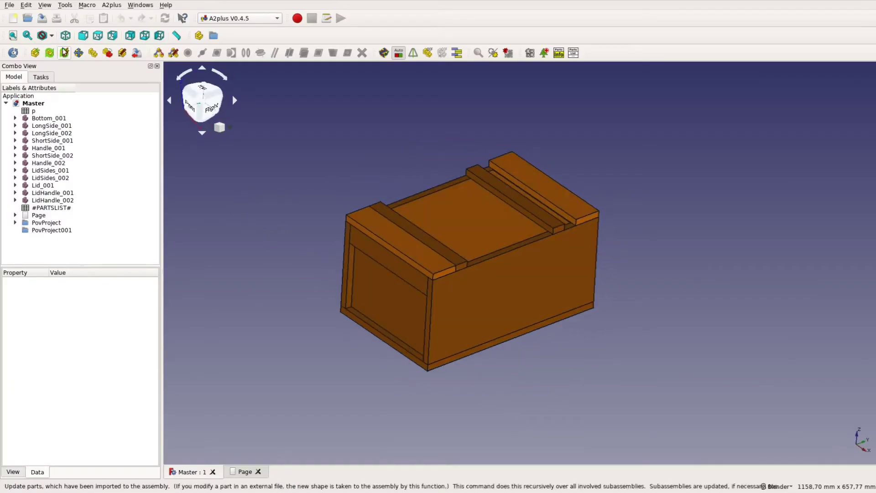
Step: Change Innerwidth in sheet p cell B1 from 200 to 300 and update the Master assembly parts
{"action": "double_click", "coordinate": [33, 111]}
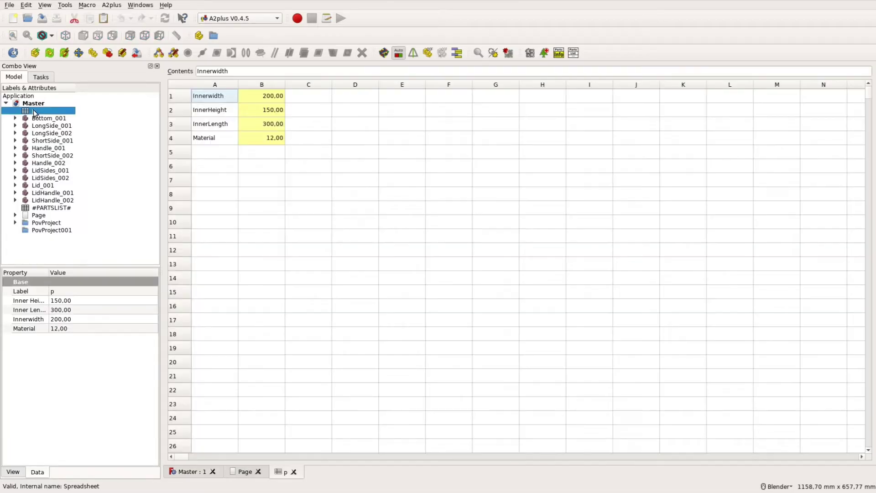
{"action": "left_click", "coordinate": [267, 98]}
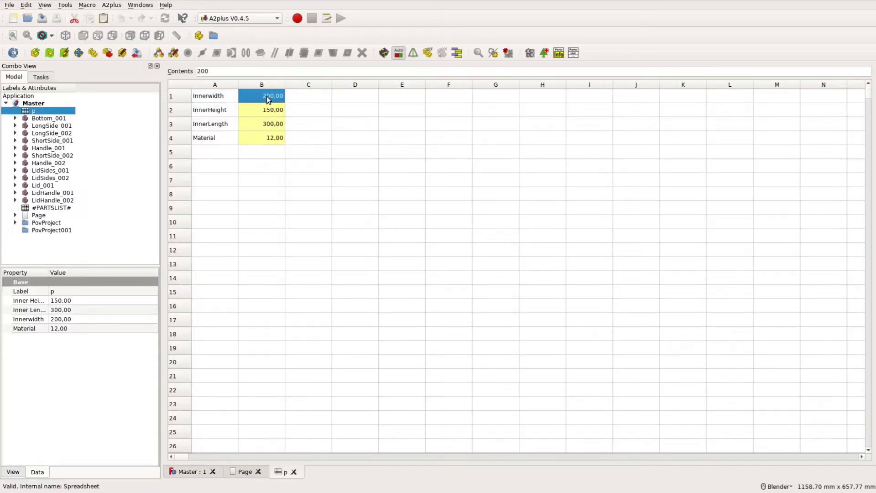
{"action": "type", "text": "300"}
{"action": "key", "text": "Return"}
{"action": "left_click", "coordinate": [201, 471]}
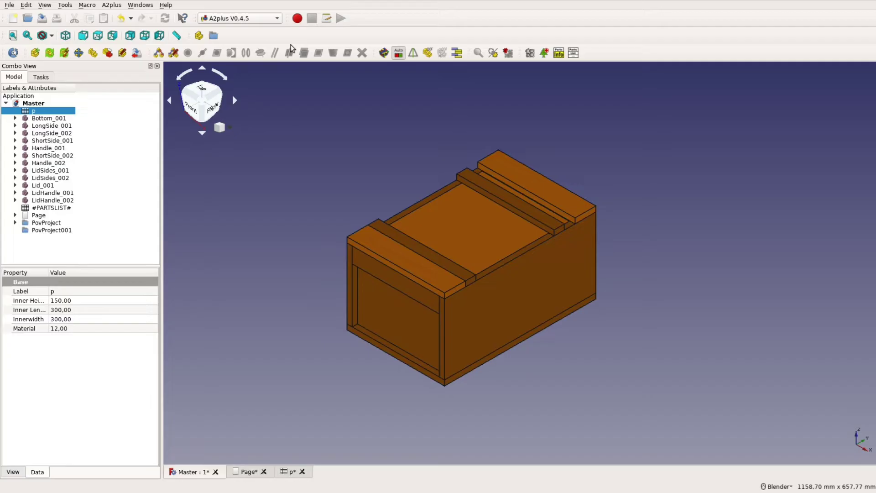
{"action": "left_click", "coordinate": [50, 53]}
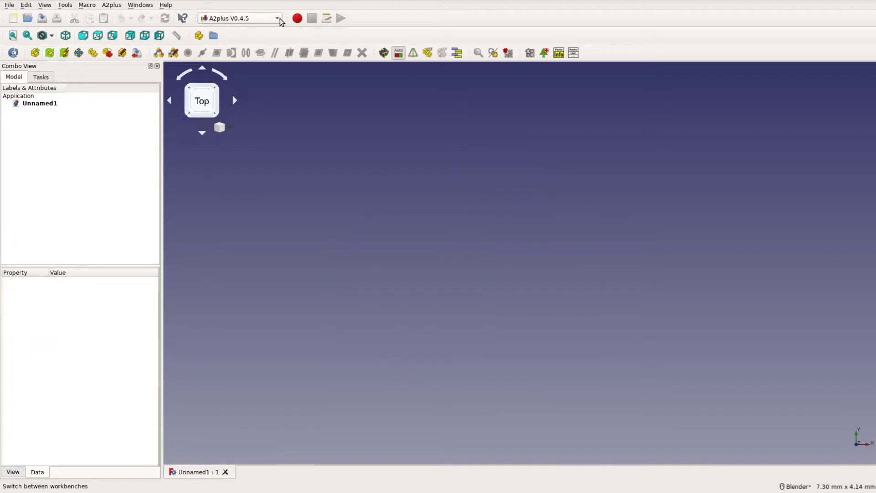
Step: Create a new spreadsheet in the Spreadsheet workbench and rename it p
{"action": "left_click", "coordinate": [280, 22]}
{"action": "left_click", "coordinate": [245, 251]}
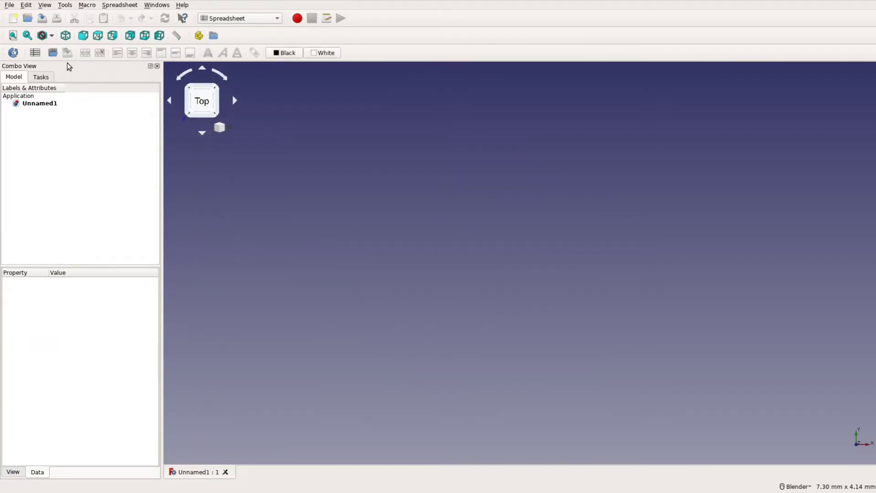
{"action": "left_click", "coordinate": [34, 53]}
{"action": "left_click", "coordinate": [53, 110]}
{"action": "double_click", "coordinate": [100, 293]}
{"action": "type", "text": "p"}
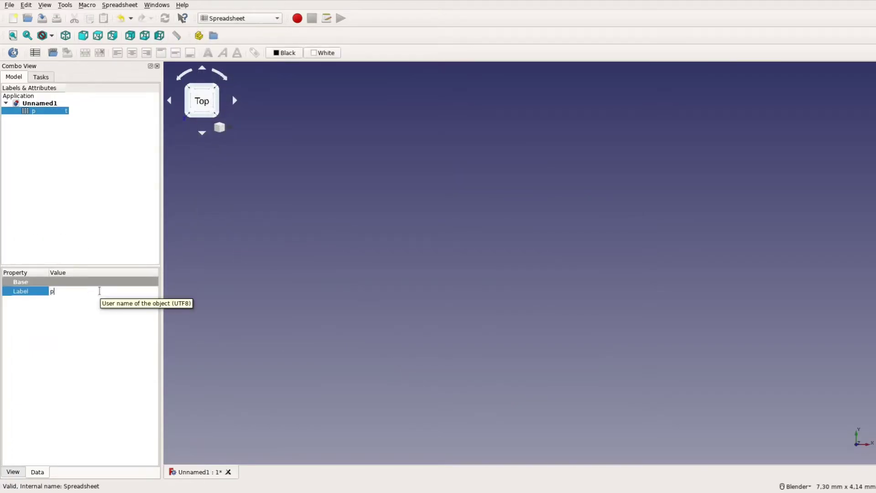
Step: Enter labels Material, Innerwidth, InnerHeight and InnerLength in cells A1–A4
{"action": "double_click", "coordinate": [45, 112]}
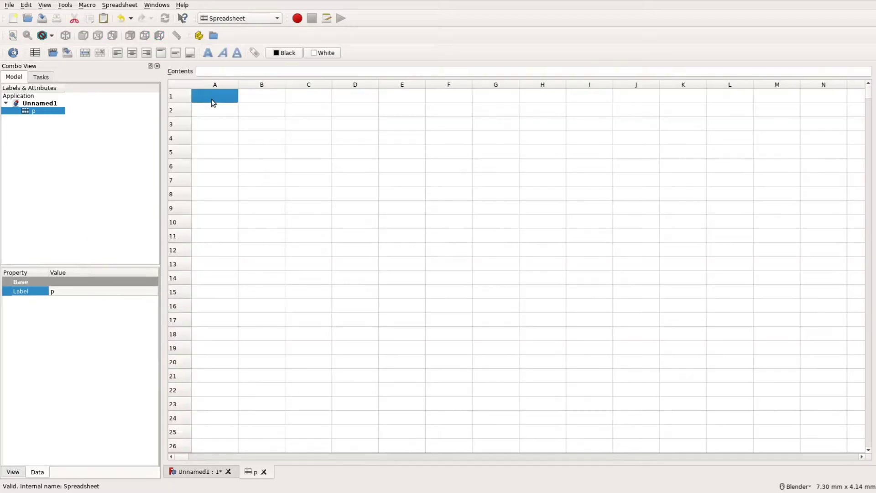
{"action": "type", "text": "Material"}
{"action": "key", "text": "Return"}
{"action": "type", "text": "Innerwidth"}
{"action": "key", "text": "Return"}
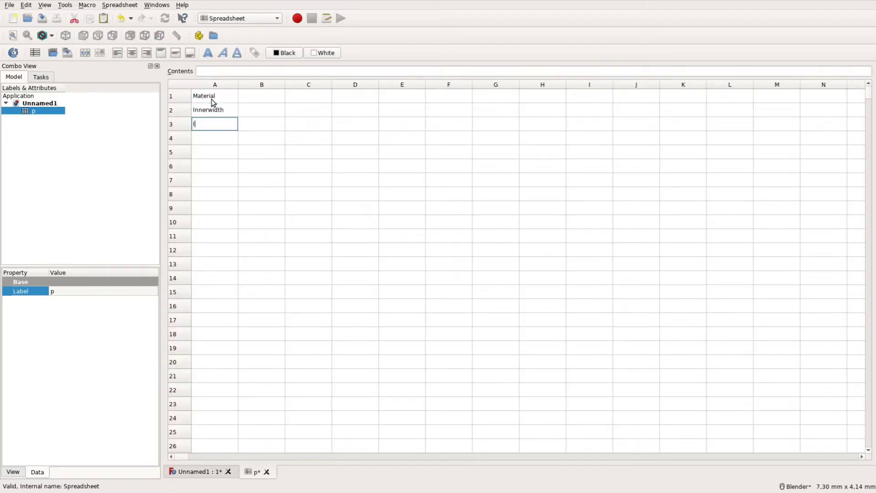
{"action": "type", "text": "InnerHeight"}
{"action": "key", "text": "Return"}
{"action": "type", "text": "InnerLength"}
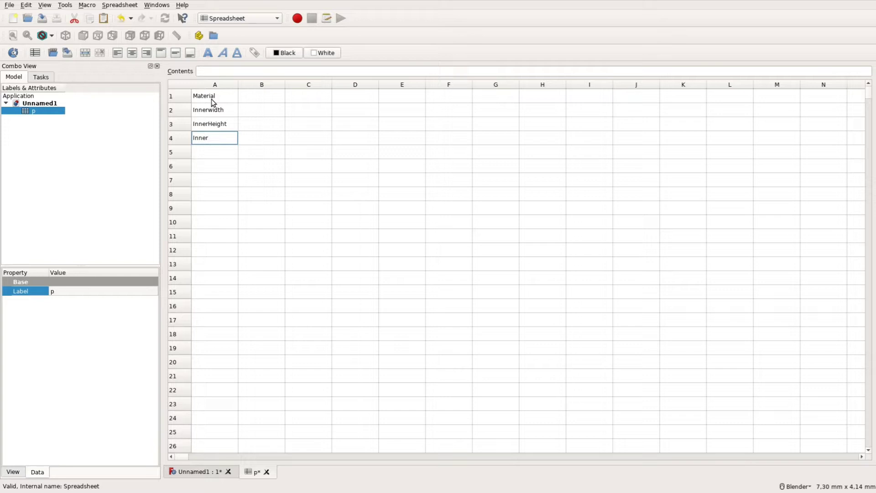
{"action": "key", "text": "Return"}
Step: Enter values 12, 200, 150 and 300 in cells B1–B4
{"action": "left_click", "coordinate": [253, 97]}
{"action": "type", "text": "12"}
{"action": "key", "text": "Return"}
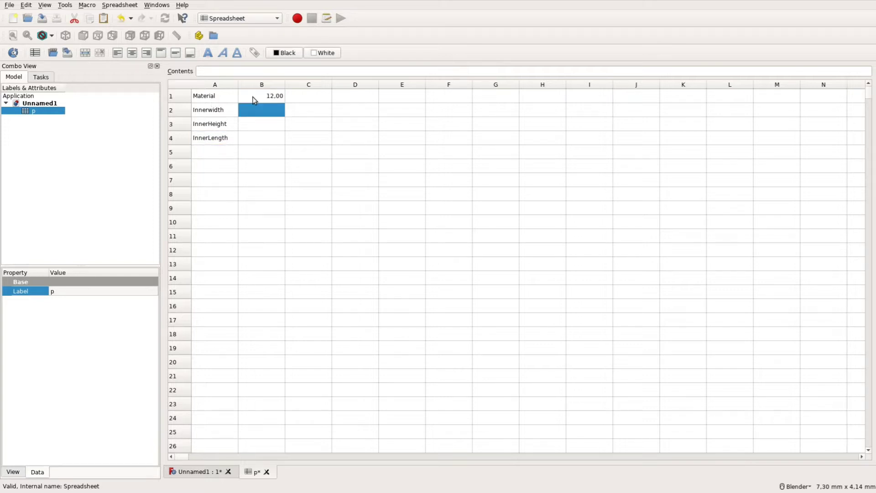
{"action": "type", "text": "200"}
{"action": "key", "text": "Return"}
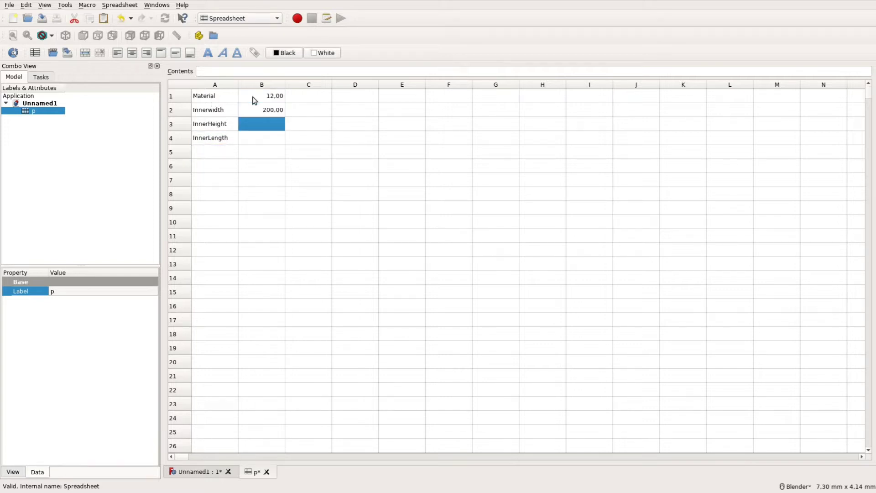
{"action": "type", "text": "150"}
{"action": "key", "text": "Return"}
{"action": "type", "text": "300"}
{"action": "key", "text": "Return"}
Step: Run Macro_Alias_Manager to give the values in B1–B4 aliases from their labels
{"action": "left_click_drag", "start_coordinate": [217, 100], "coordinate": [248, 141]}
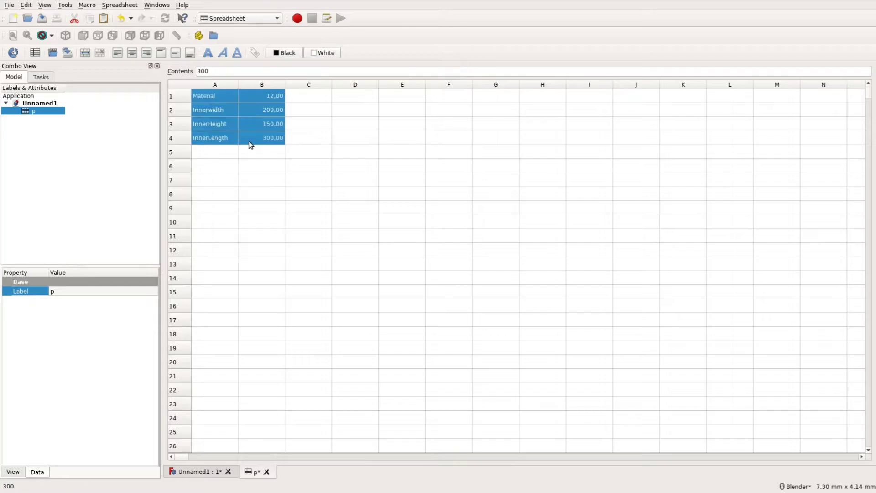
{"action": "left_click", "coordinate": [250, 150]}
{"action": "left_click", "coordinate": [94, 5]}
{"action": "left_click", "coordinate": [95, 36]}
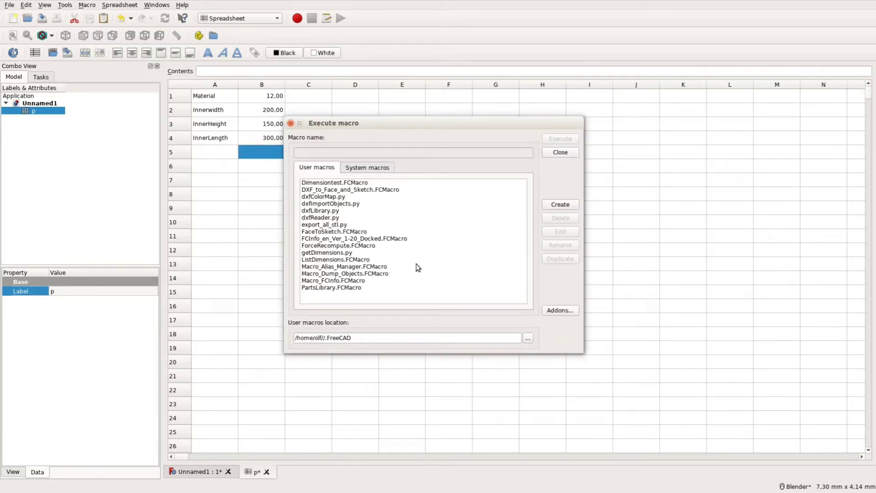
{"action": "double_click", "coordinate": [392, 266]}
{"action": "left_click", "coordinate": [444, 249]}
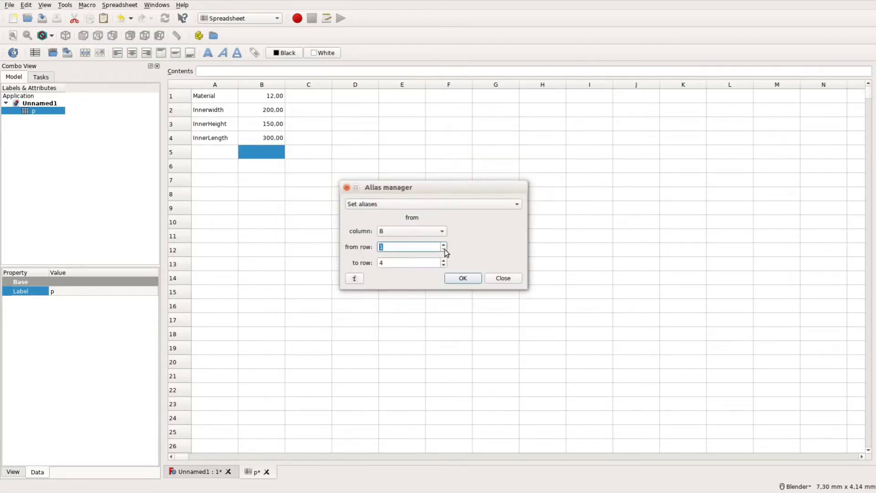
{"action": "left_click", "coordinate": [463, 278]}
{"action": "left_click", "coordinate": [503, 278]}
{"action": "left_click", "coordinate": [315, 194]}
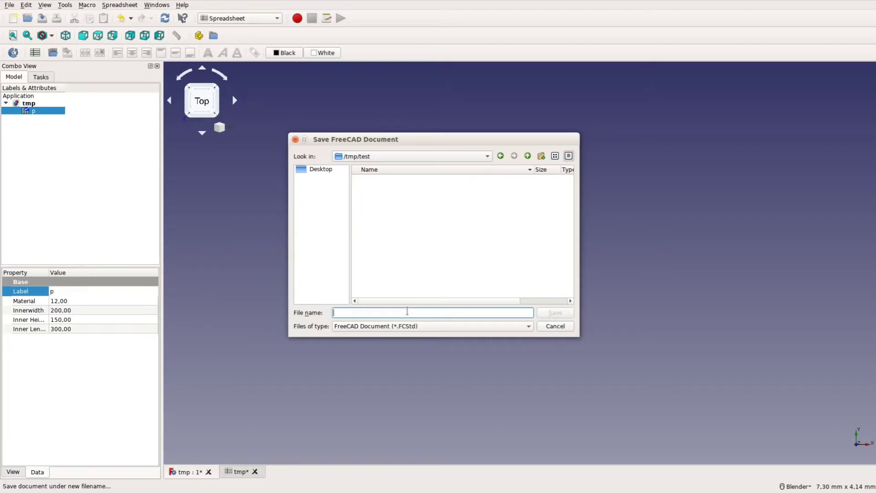
Step: Save the parameter document as Master, then start a new empty document in the Part workbench
{"action": "type", "text": "Master"}
{"action": "left_click", "coordinate": [544, 314]}
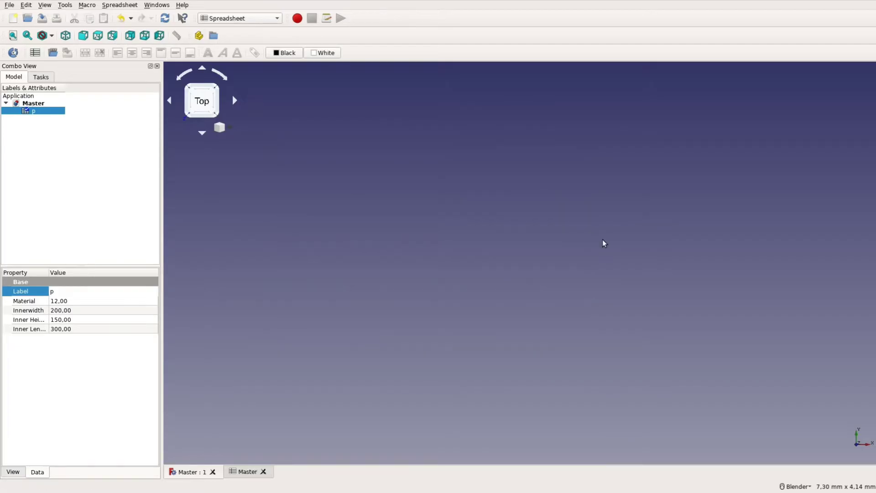
{"action": "left_click", "coordinate": [276, 18]}
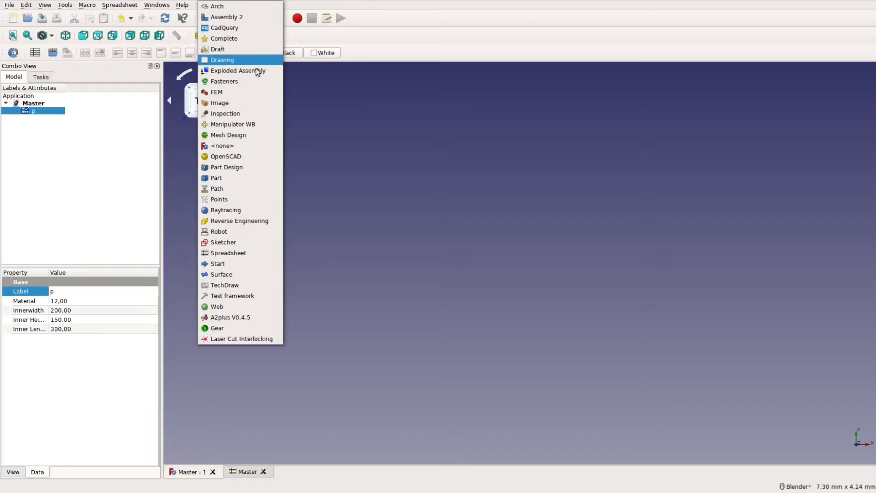
{"action": "left_click", "coordinate": [226, 182]}
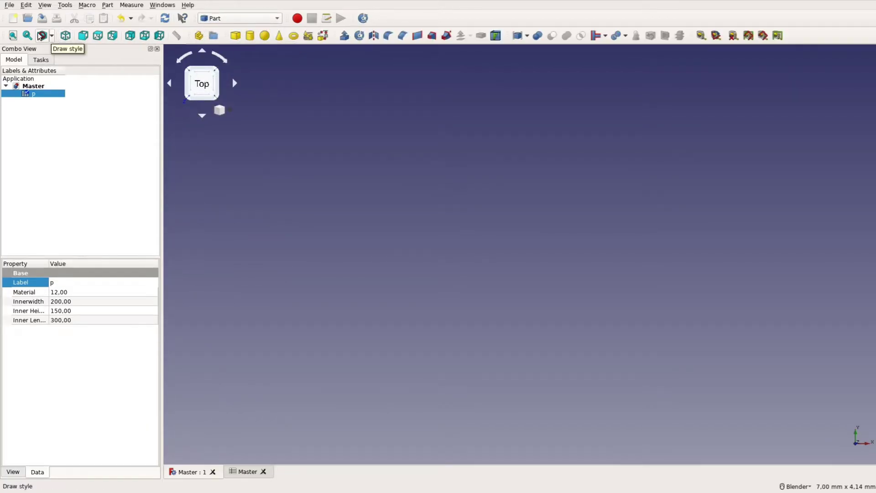
{"action": "left_click", "coordinate": [13, 19]}
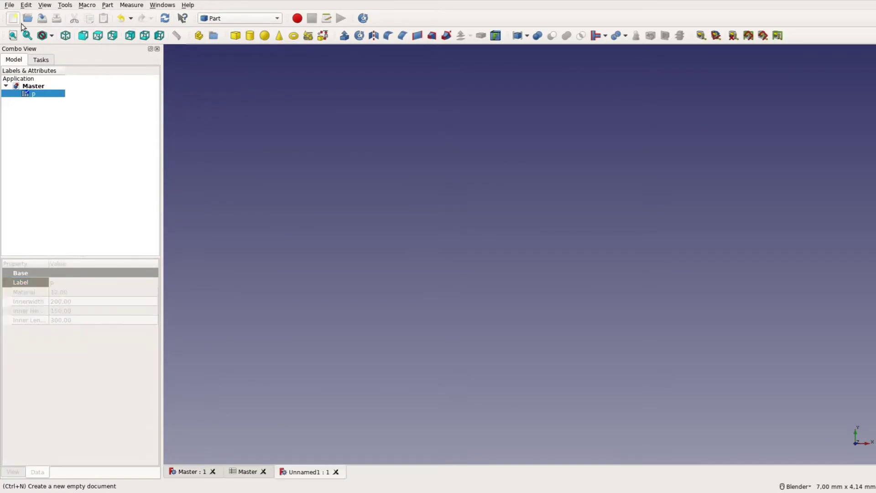
Step: Add a cube and bind its Length to Master#p.Material (12 mm)
{"action": "left_click", "coordinate": [236, 37]}
{"action": "left_click", "coordinate": [39, 93]}
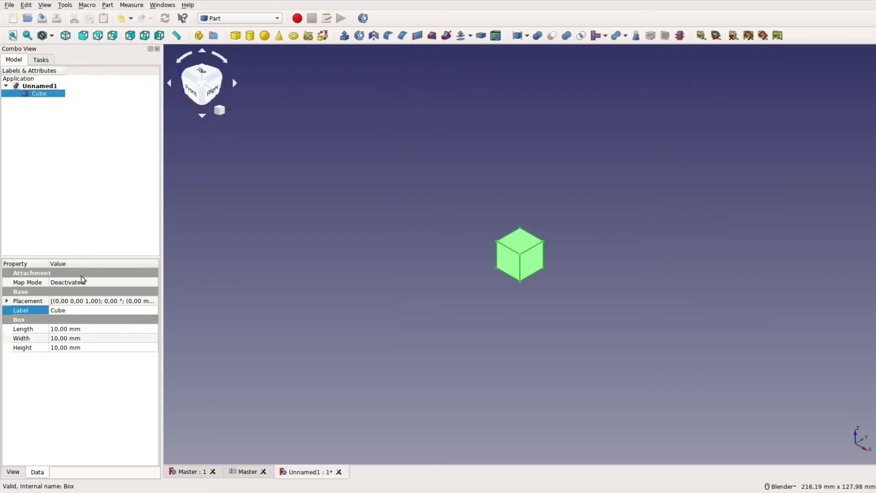
{"action": "left_click", "coordinate": [77, 330]}
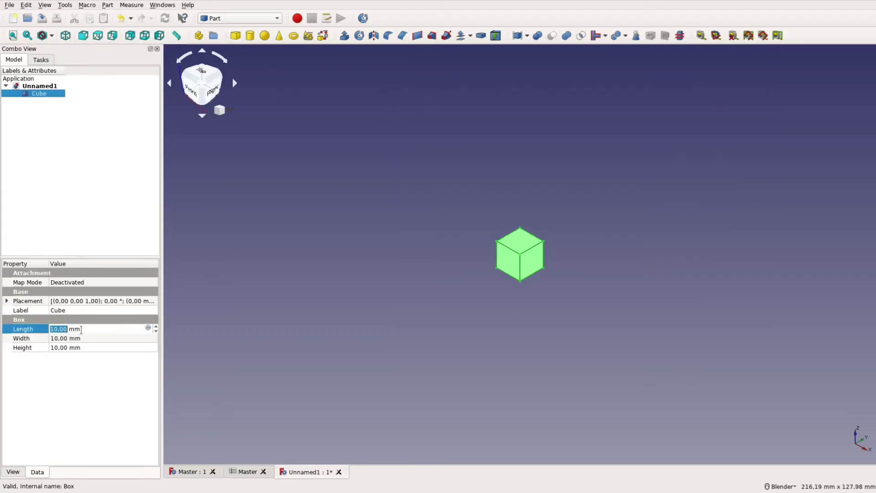
{"action": "left_click", "coordinate": [148, 329]}
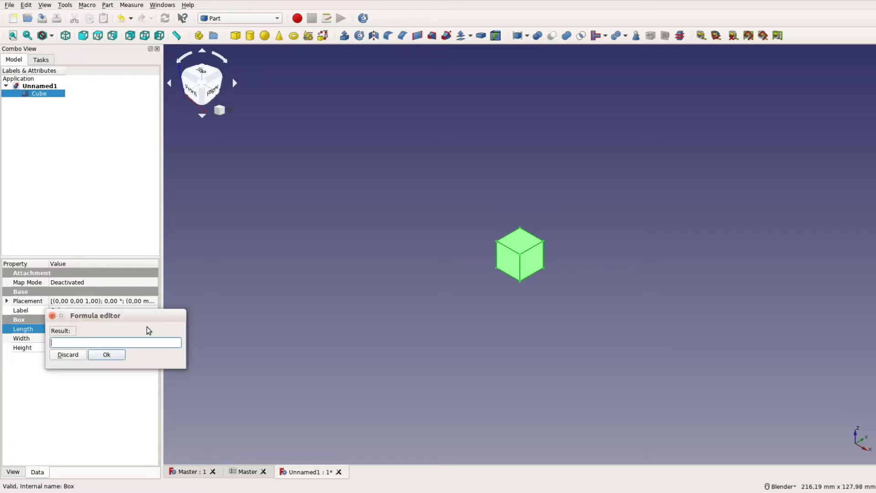
{"action": "type", "text": "Master"}
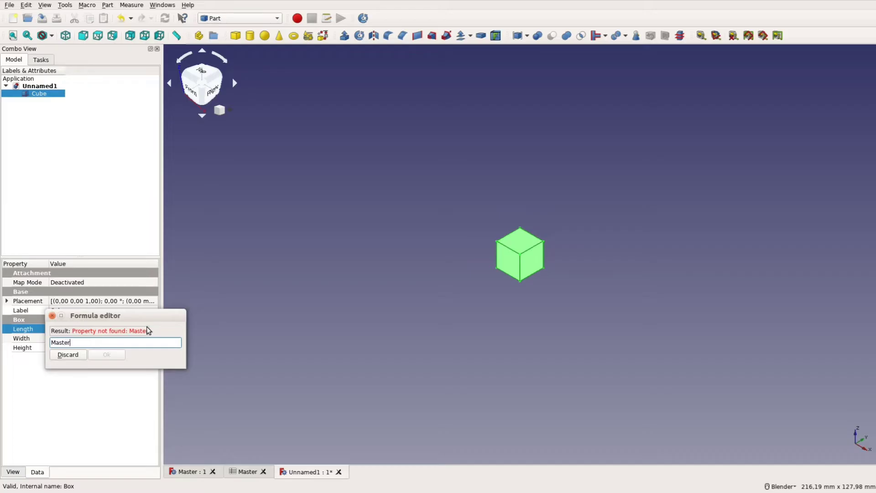
{"action": "type", "text": "#p"}
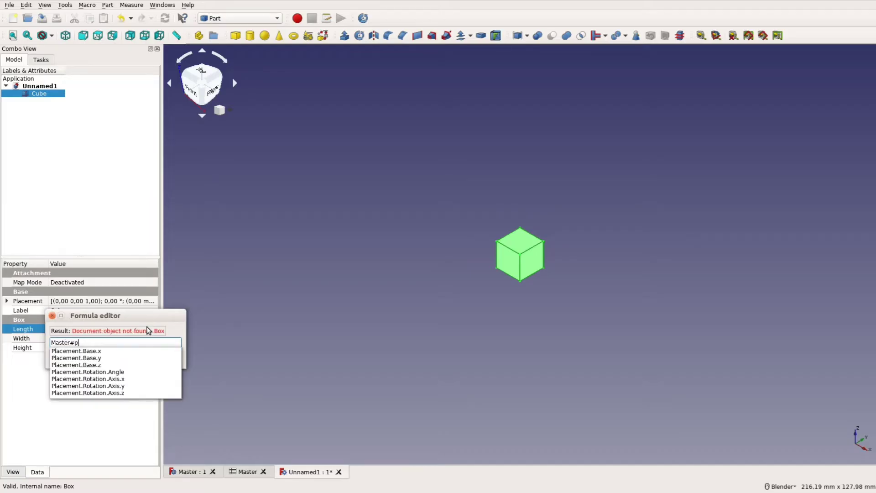
{"action": "type", "text": ".Material"}
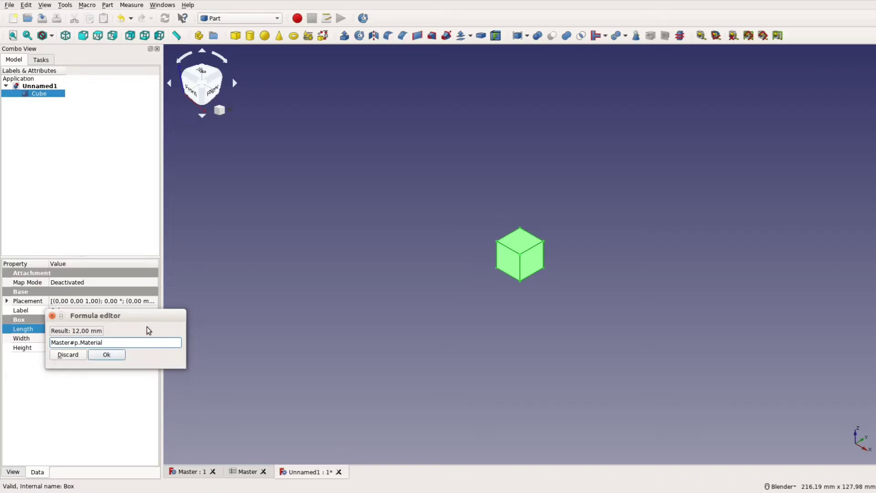
{"action": "key", "text": "Return"}
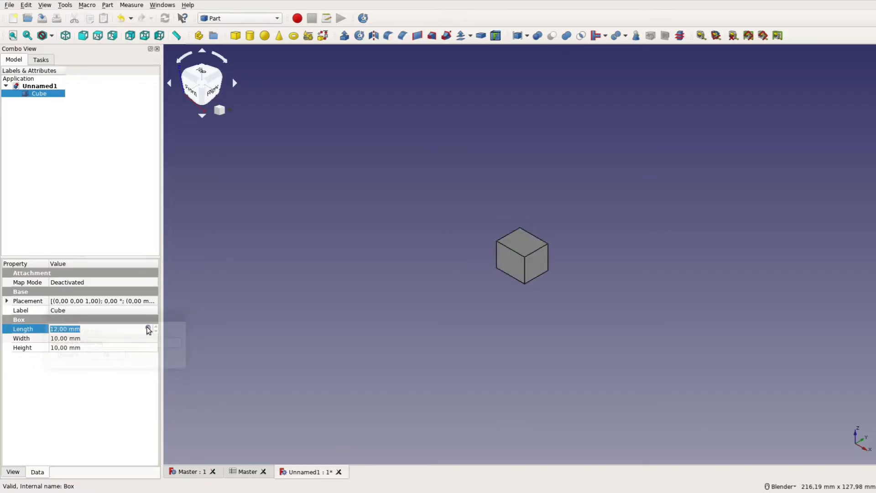
Step: Set the cube's Width expression to Master#p.InnerLength + 4 * Master#p.Material (348 mm)
{"action": "left_click", "coordinate": [99, 338]}
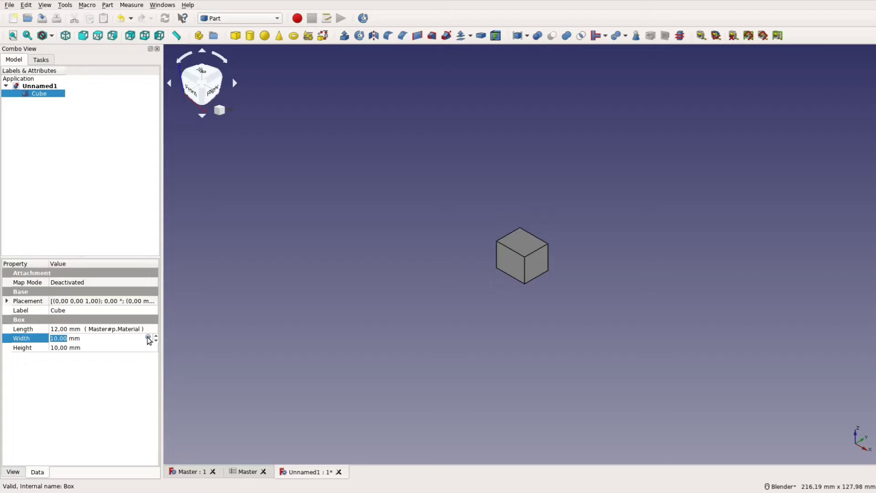
{"action": "left_click", "coordinate": [147, 337]}
{"action": "type", "text": "Master#"}
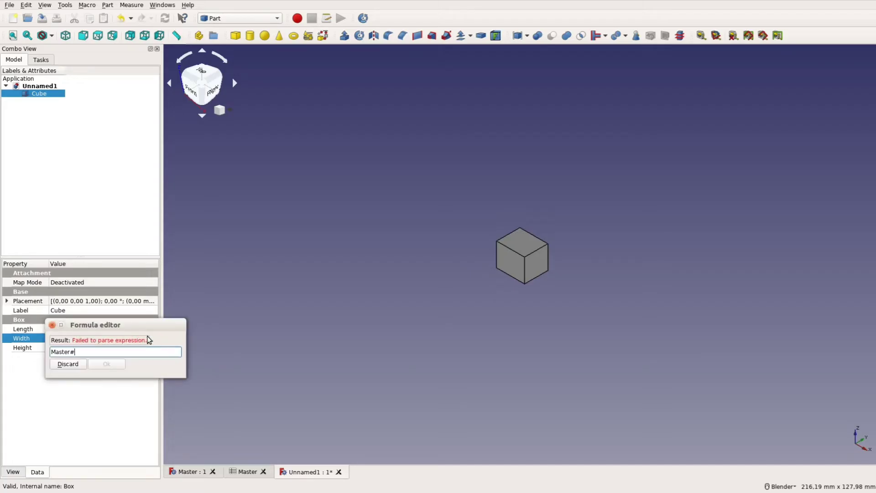
{"action": "type", "text": "p.InnerLength + 4 * Master#p.Mater"}
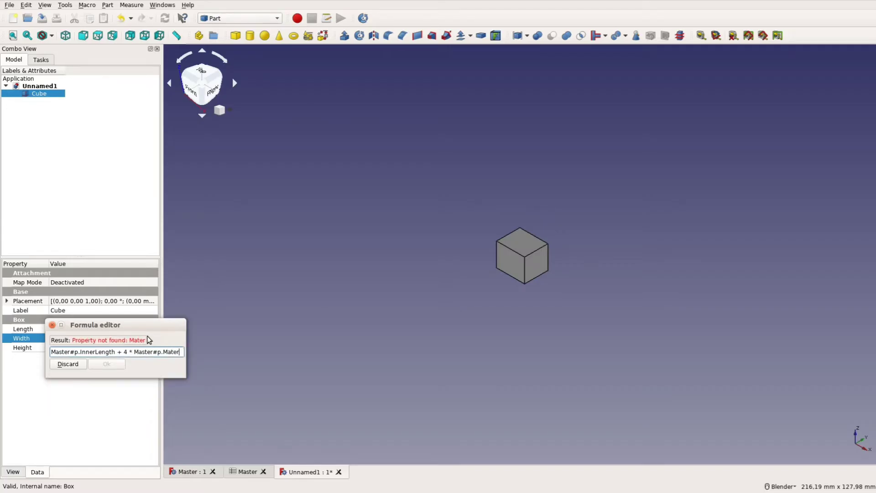
{"action": "type", "text": "ial"}
{"action": "left_click", "coordinate": [111, 364]}
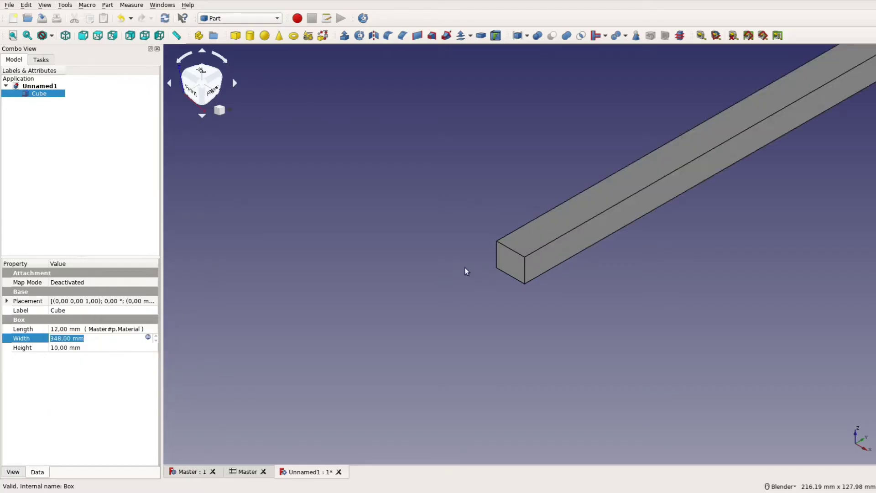
Step: Bind the cube's Height to Master#p.InnerHeight (200 mm)
{"action": "scroll", "coordinate": [465, 270], "scroll_direction": "down", "scroll_amount": 5}
{"action": "left_click", "coordinate": [129, 347]}
{"action": "left_click", "coordinate": [146, 345]}
{"action": "type", "text": "M"}
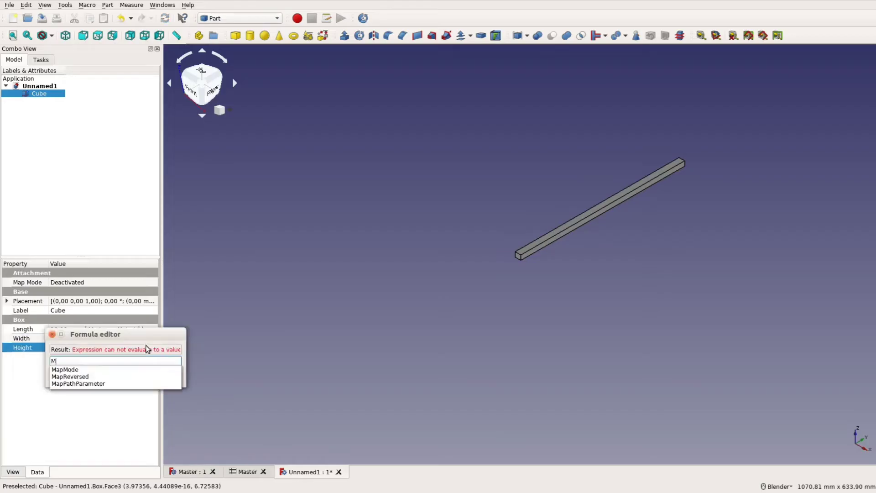
{"action": "type", "text": "aster#p.Inn"}
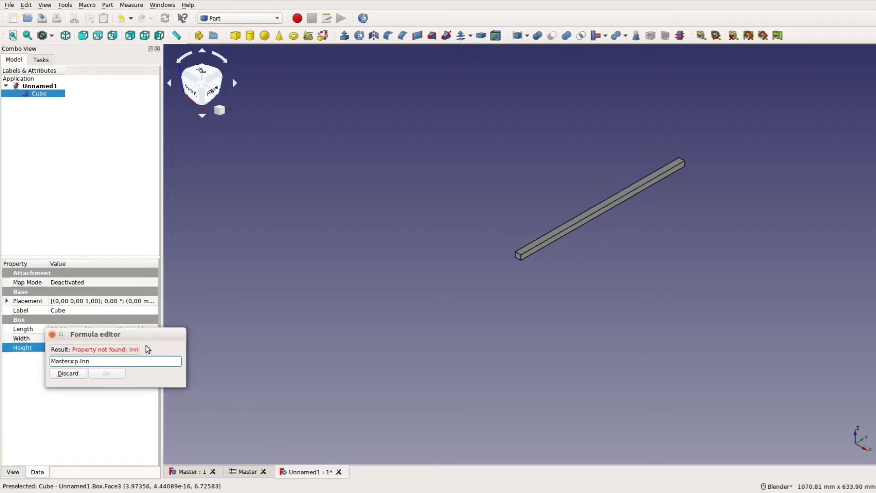
{"action": "type", "text": "erHeight"}
{"action": "key", "text": "Return"}
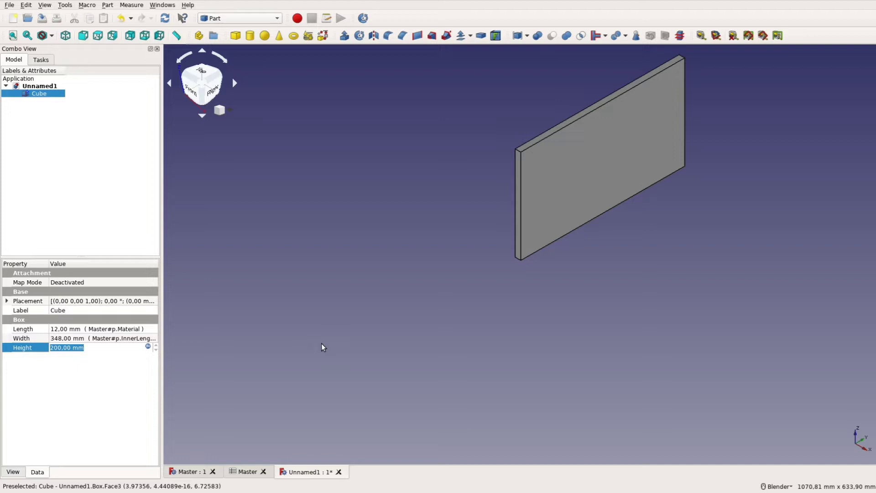
Step: Look at the Addon manager, then review the A2plus preferences and close them with OK
{"action": "left_click", "coordinate": [65, 5]}
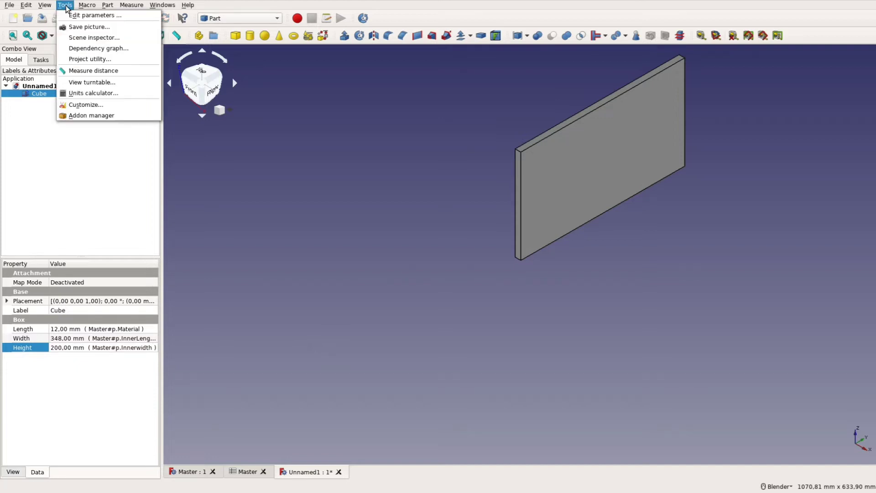
{"action": "left_click", "coordinate": [107, 115]}
{"action": "mouse_move", "coordinate": [27, 5]}
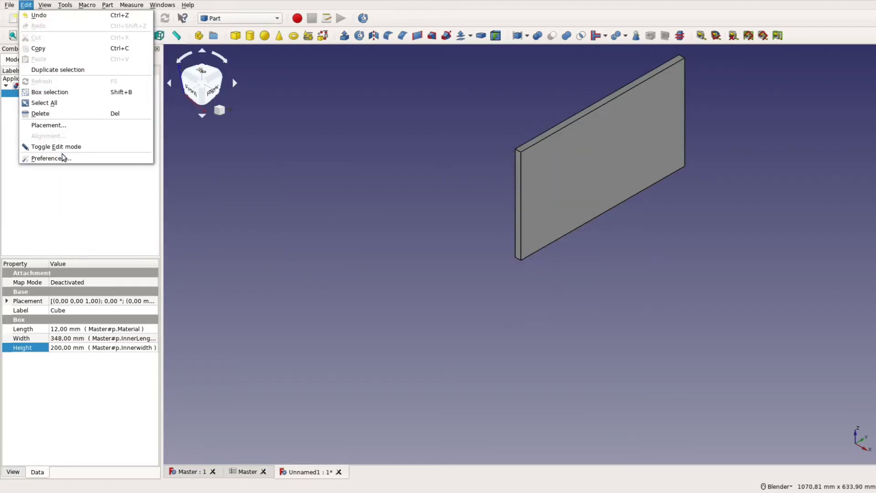
{"action": "left_click", "coordinate": [100, 162]}
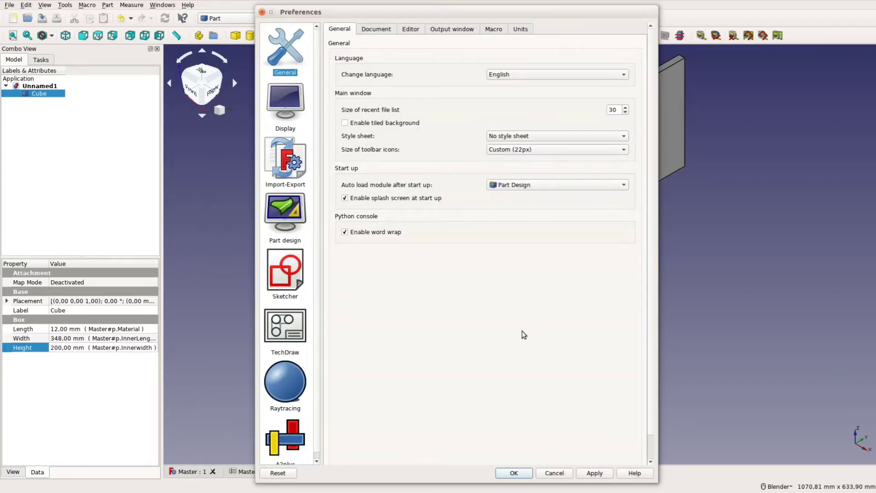
{"action": "left_click", "coordinate": [292, 444]}
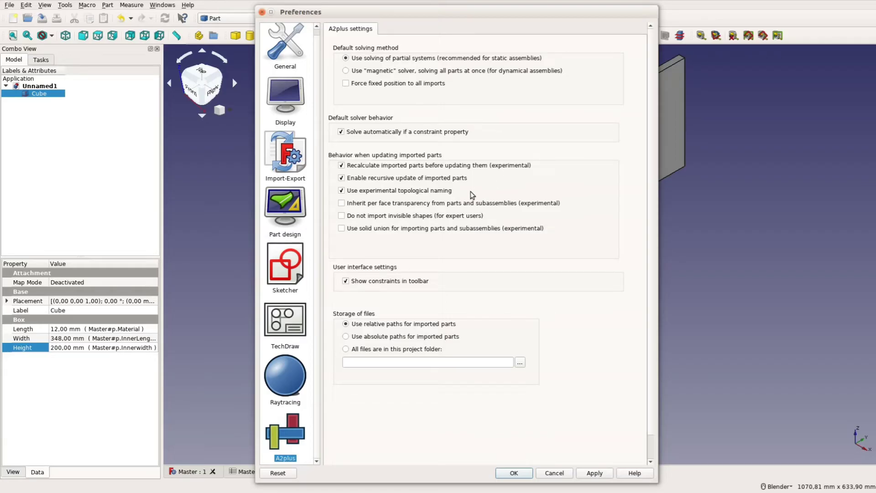
{"action": "left_click", "coordinate": [510, 472]}
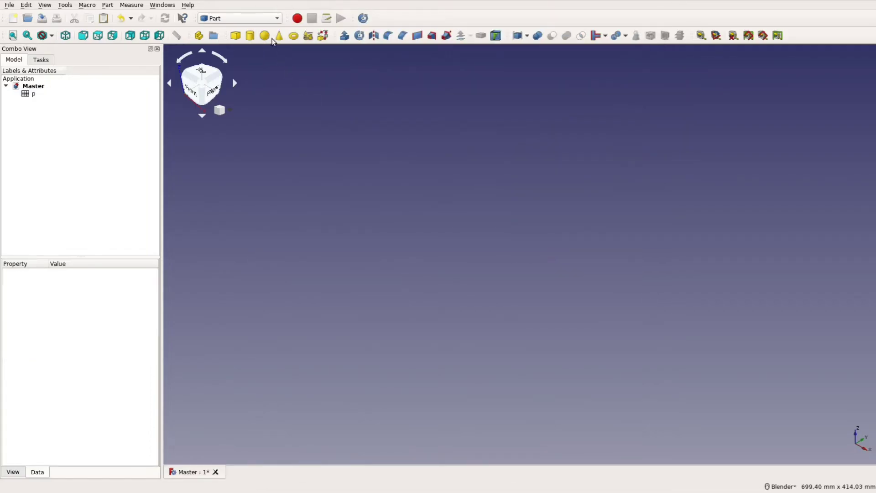
Step: In A2plus, import Bottom.FCStd and LongSide.FCStd, placing LongSide_001 at the bottom board's end
{"action": "left_click", "coordinate": [264, 17]}
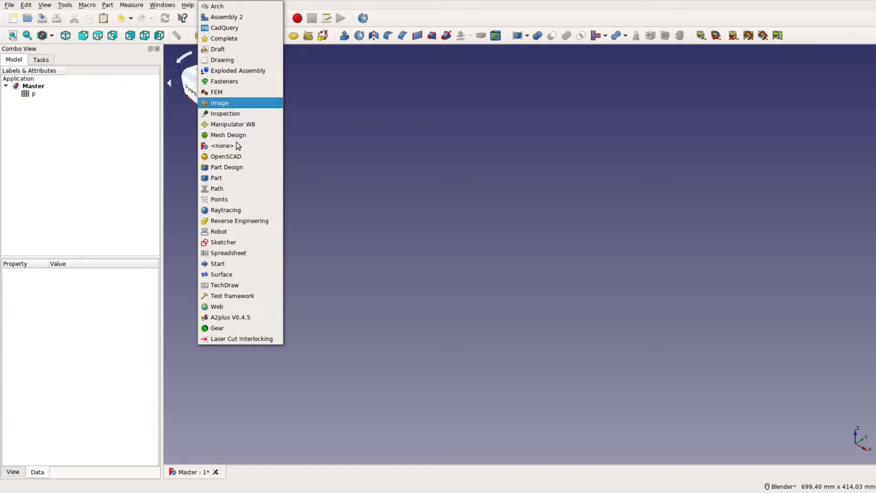
{"action": "left_click", "coordinate": [232, 313]}
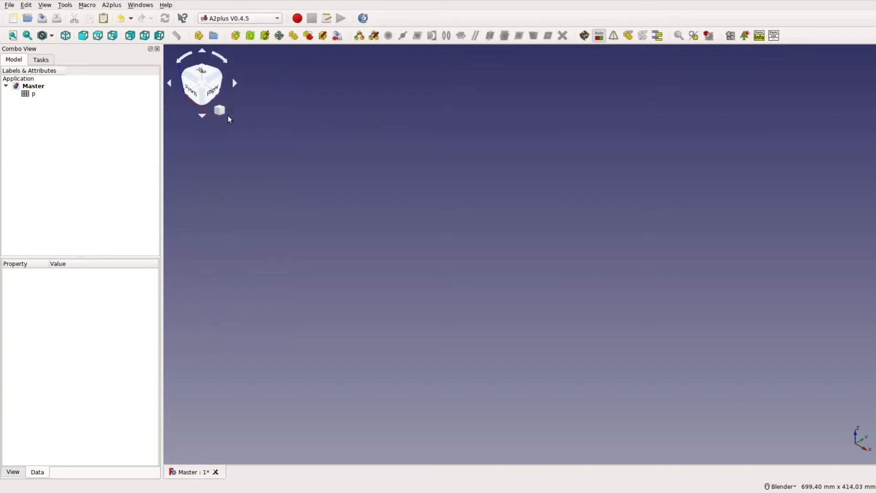
{"action": "left_click", "coordinate": [236, 37]}
{"action": "left_click", "coordinate": [406, 179]}
{"action": "left_click", "coordinate": [546, 314]}
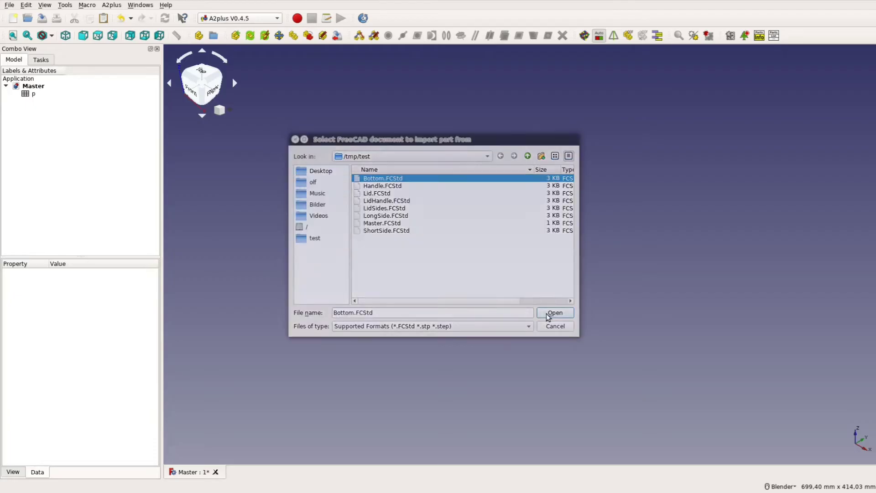
{"action": "left_click", "coordinate": [237, 37]}
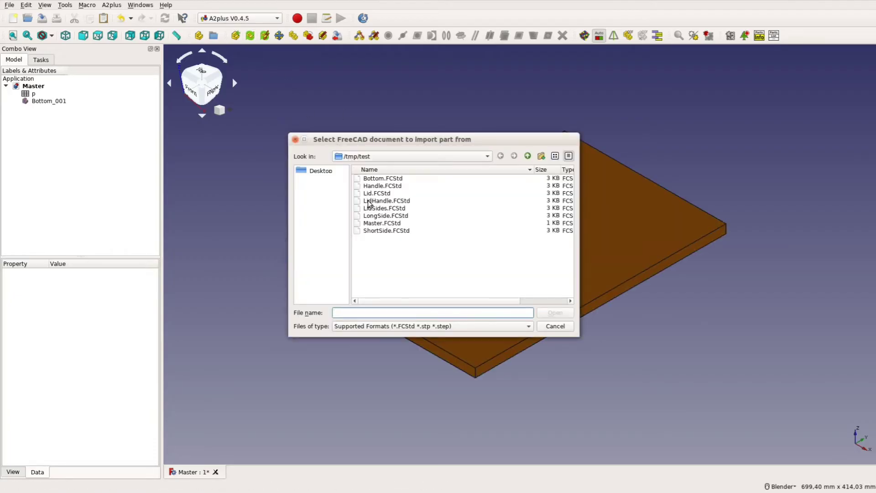
{"action": "left_click", "coordinate": [385, 216]}
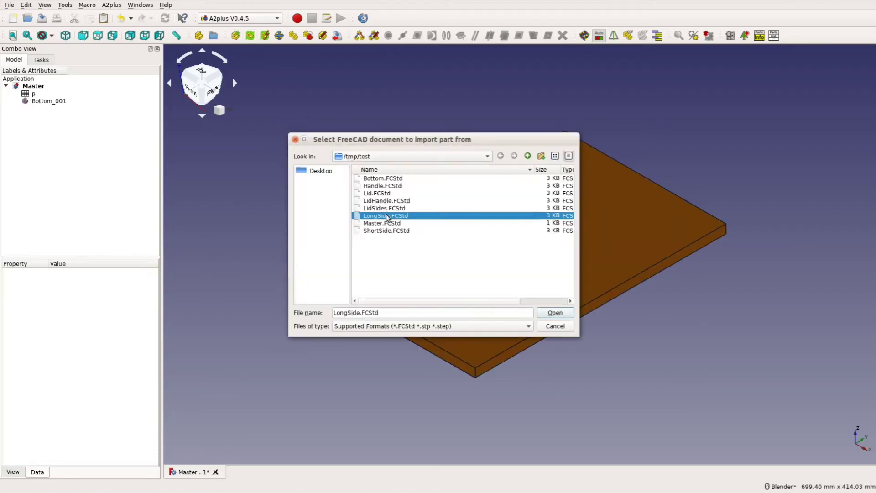
{"action": "left_click", "coordinate": [555, 312]}
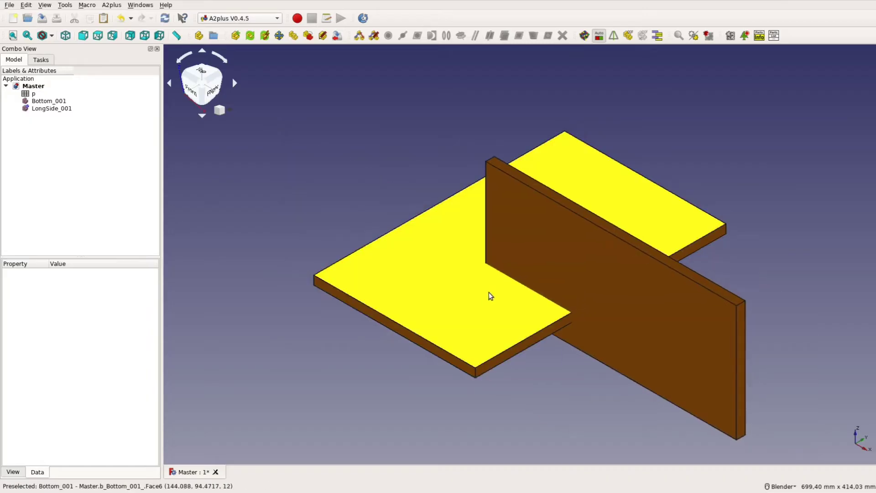
{"action": "left_click", "coordinate": [612, 192]}
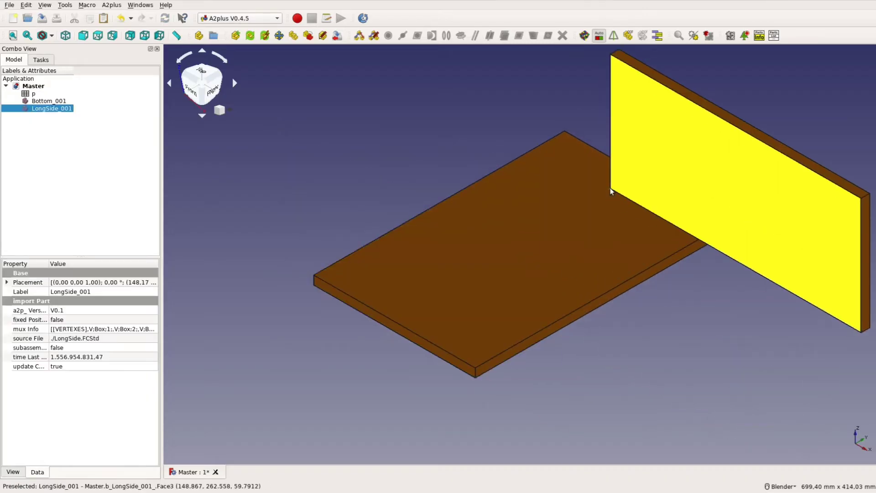
Step: Constrain Bottom_001's front edge face and a LongSide_001 face with planeCoincident
{"action": "left_click", "coordinate": [568, 322]}
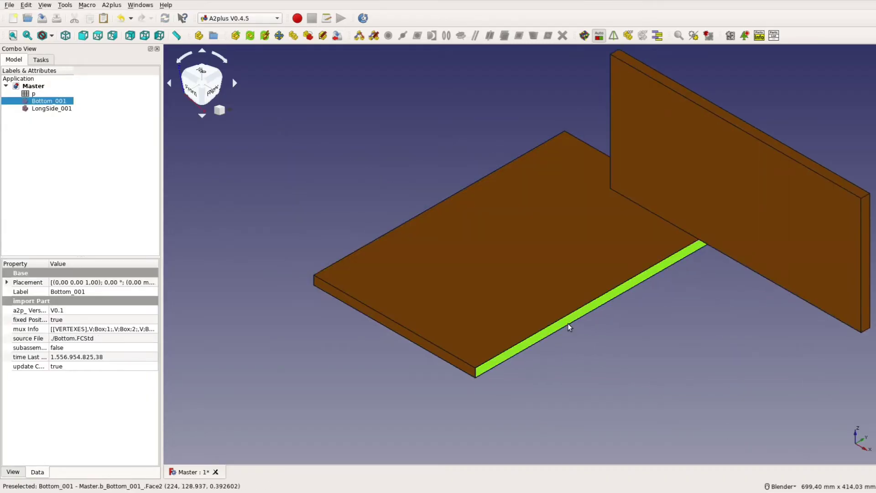
{"action": "left_click", "coordinate": [672, 155], "text": "ctrl"}
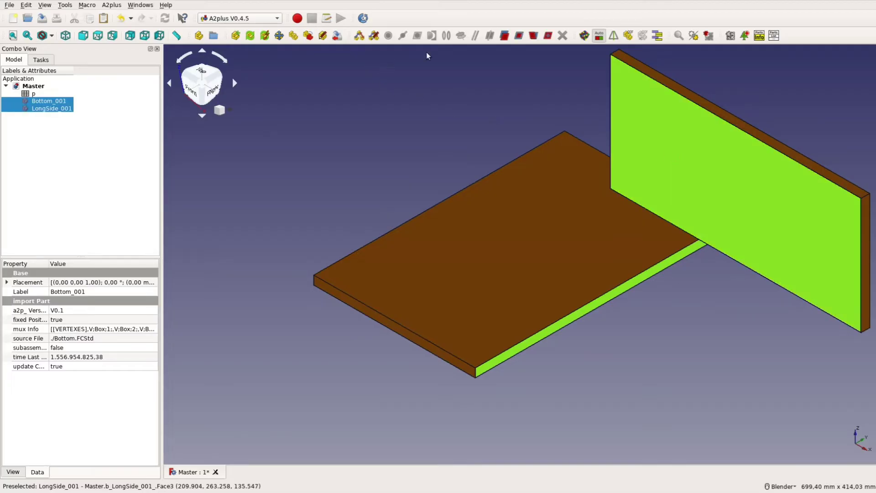
{"action": "left_click", "coordinate": [519, 36]}
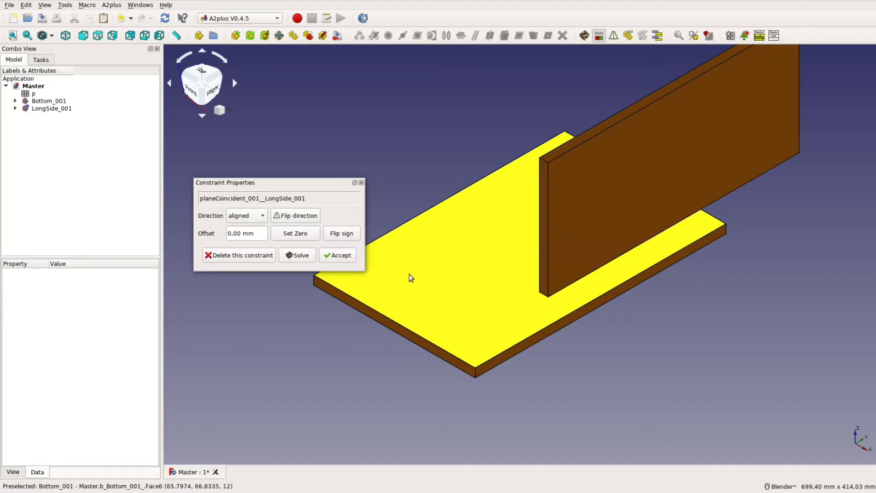
Step: In front view, set the plane constraint's direction to opposed and accept it
{"action": "middle_click_drag", "start_coordinate": [459, 297], "coordinate": [527, 275]}
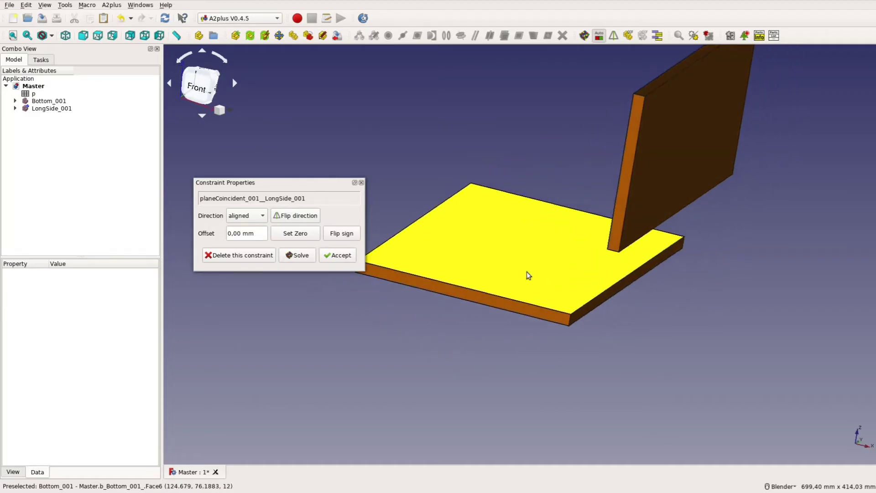
{"action": "left_click", "coordinate": [84, 35]}
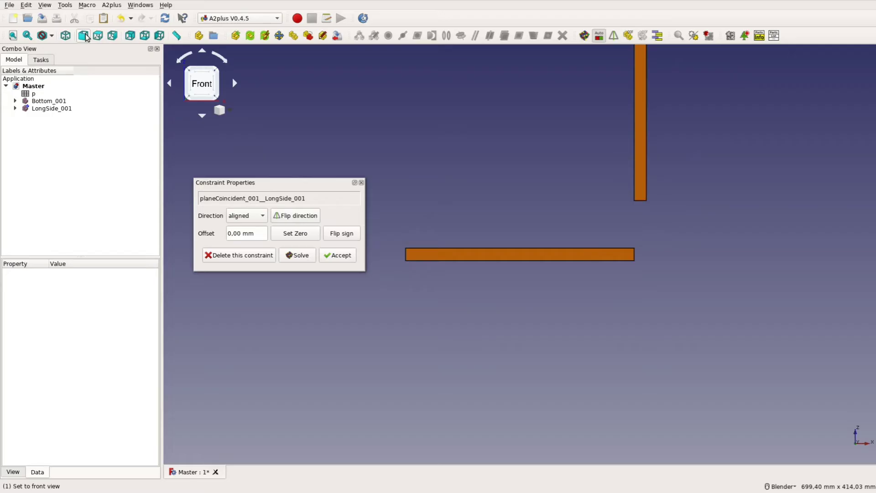
{"action": "left_click", "coordinate": [245, 225]}
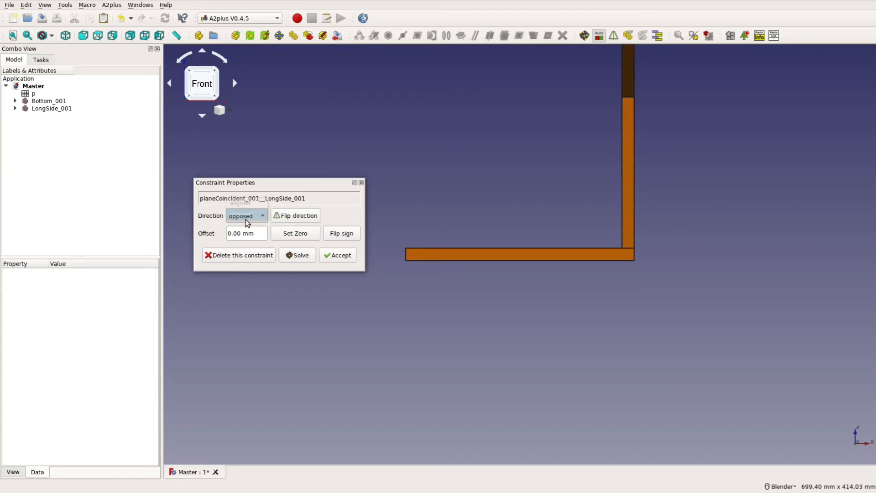
{"action": "left_click", "coordinate": [245, 219]}
{"action": "left_click", "coordinate": [247, 205]}
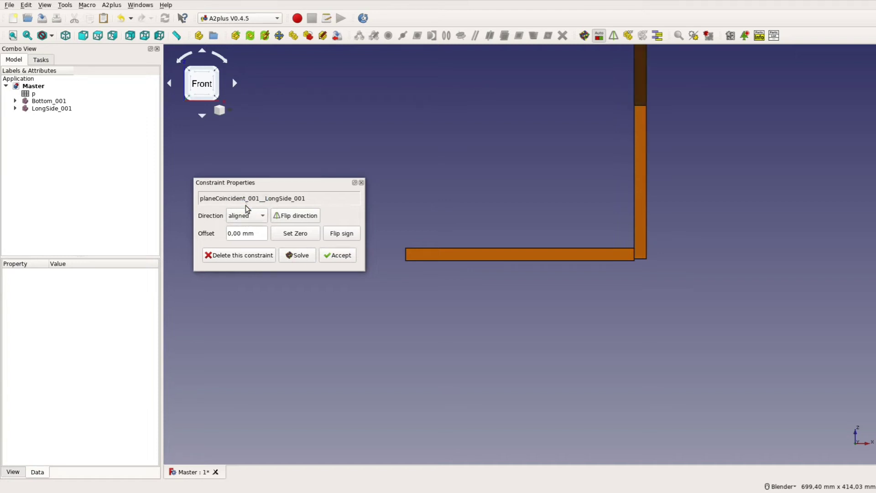
{"action": "left_click", "coordinate": [244, 223]}
{"action": "left_click", "coordinate": [338, 255]}
Step: Add a second planeCoincident constraint between bottom board and long side faces, then inspect the joint
{"action": "middle_click_drag", "start_coordinate": [582, 242], "coordinate": [448, 276]}
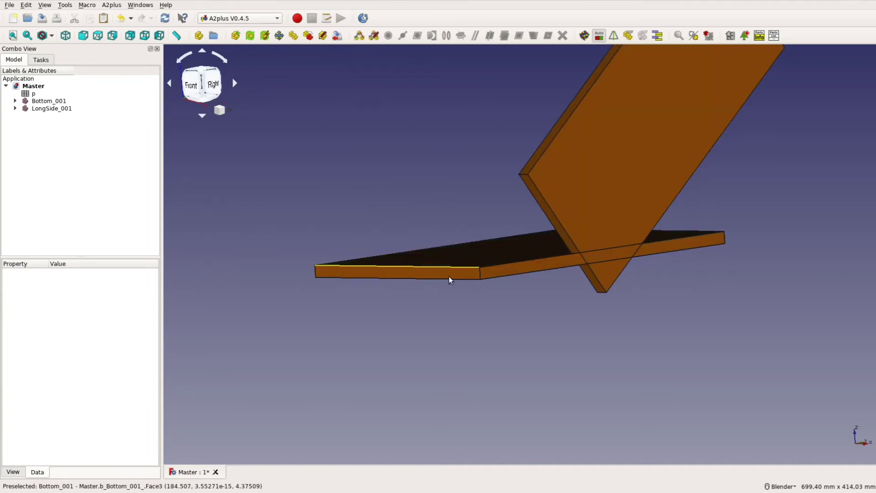
{"action": "left_click", "coordinate": [448, 274]}
{"action": "left_click", "coordinate": [548, 227]}
{"action": "left_click", "coordinate": [373, 35]}
{"action": "left_click", "coordinate": [339, 255]}
{"action": "middle_click_drag", "start_coordinate": [339, 254], "coordinate": [358, 250]}
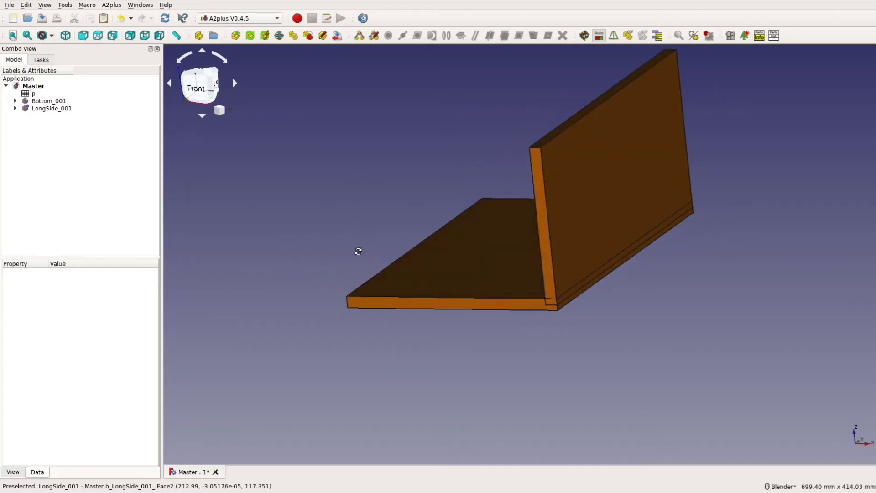
{"action": "key", "text": "space"}
{"action": "middle_click_drag", "start_coordinate": [411, 325], "coordinate": [587, 209]}
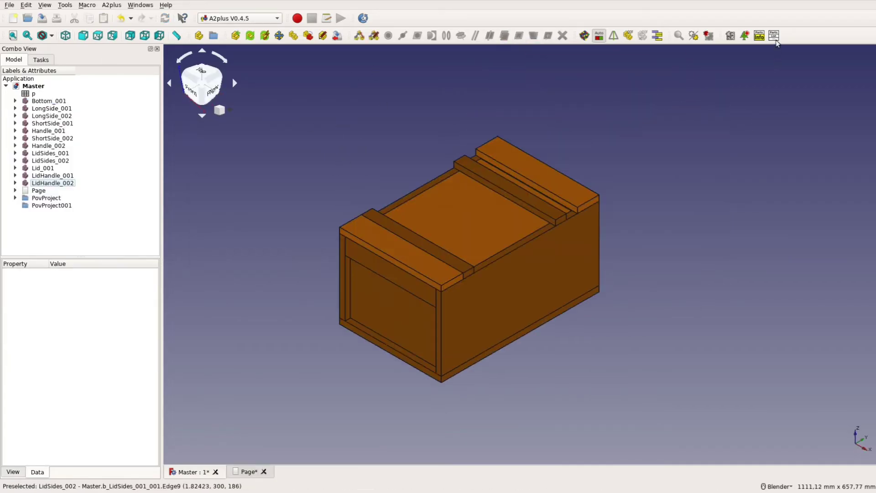
Step: Create a #PARTSLIST# including all subassemblies, open it and select the K1:N8 dimensions block
{"action": "left_click", "coordinate": [775, 36]}
{"action": "left_click", "coordinate": [452, 252]}
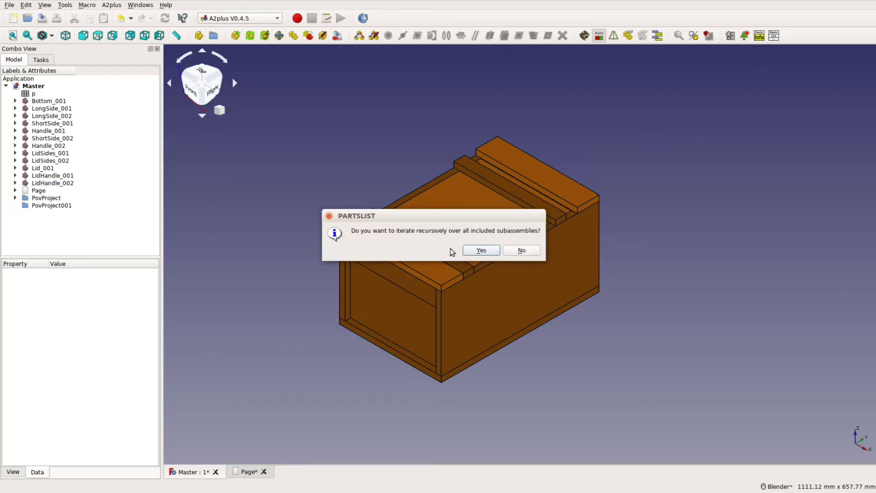
{"action": "left_click", "coordinate": [479, 250]}
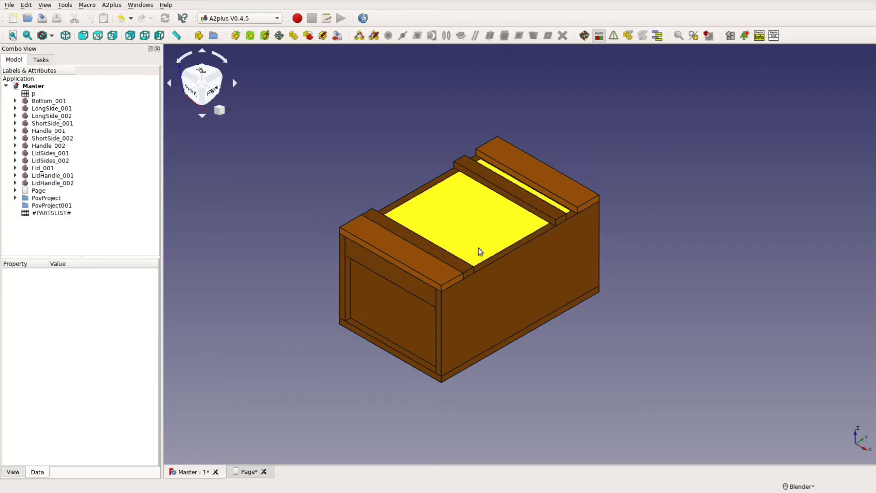
{"action": "double_click", "coordinate": [44, 214]}
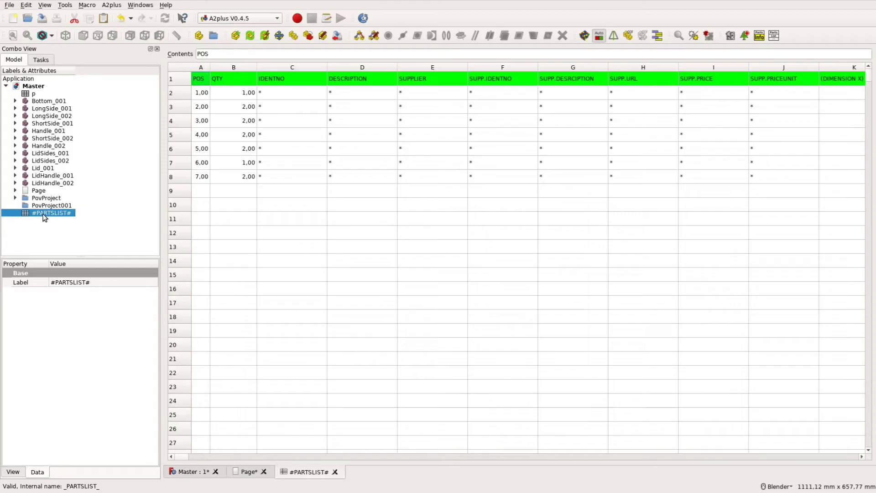
{"action": "left_click_drag", "start_coordinate": [180, 455], "coordinate": [187, 456]}
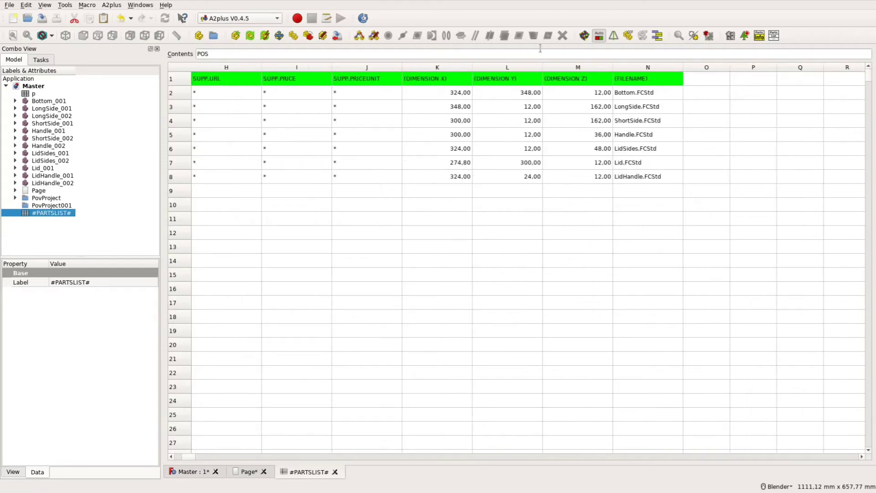
{"action": "left_click_drag", "start_coordinate": [433, 81], "coordinate": [641, 180]}
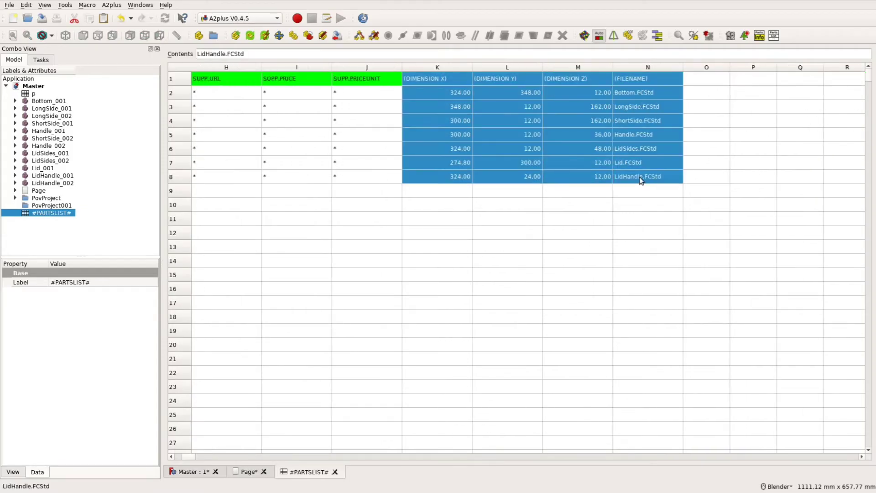
{"action": "left_click", "coordinate": [644, 208]}
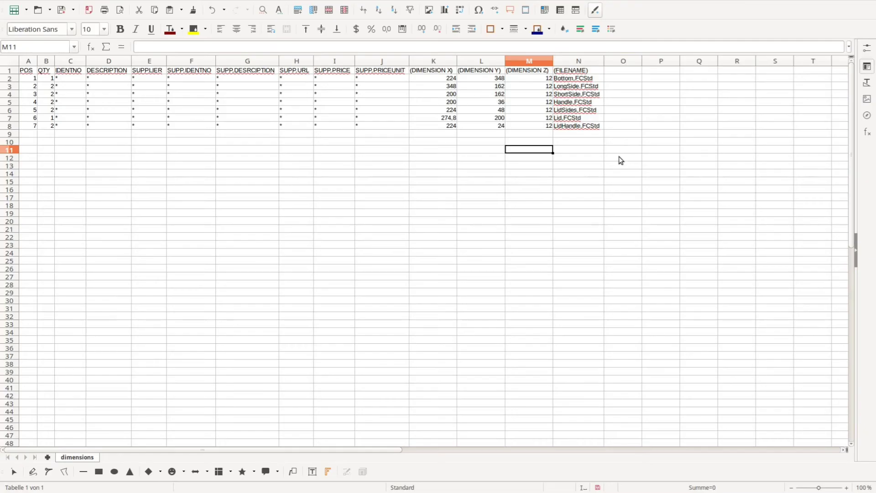
Step: Add an Area column in P with =K2*L2*B2 filled down to row 8
{"action": "left_click", "coordinate": [651, 75]}
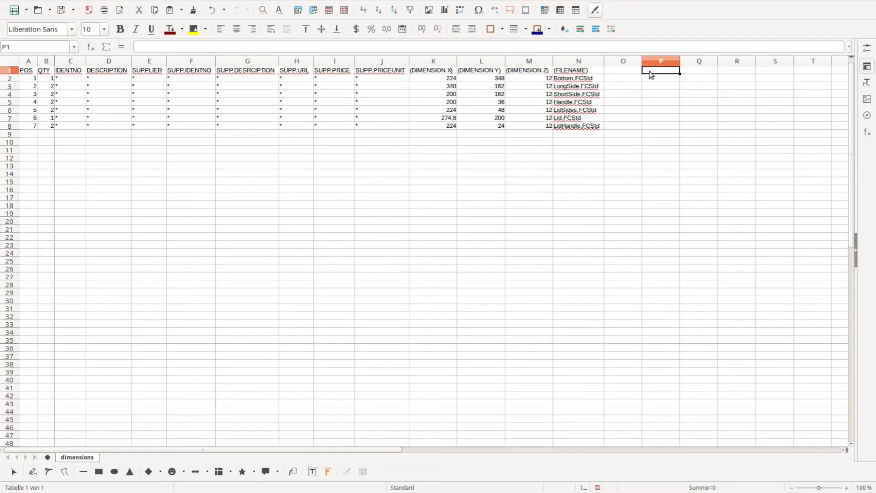
{"action": "type", "text": "Area"}
{"action": "key", "text": "Return"}
{"action": "type", "text": "=K2*L2*B2"}
{"action": "key", "text": "Return"}
{"action": "left_click", "coordinate": [661, 78]}
{"action": "left_click_drag", "start_coordinate": [680, 81], "coordinate": [680, 131]}
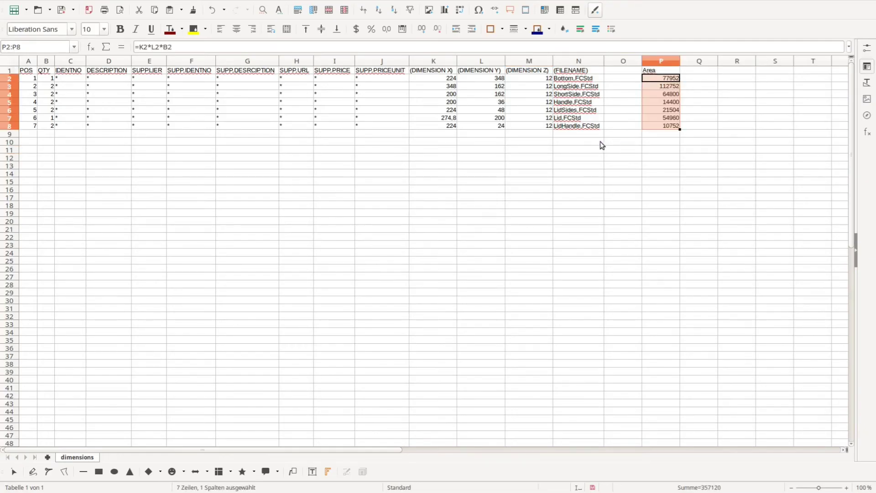
Step: Add Total, Total m² and Weight rows below the areas, giving total 357120 and weight 2,785536
{"action": "left_click", "coordinate": [613, 145]}
{"action": "left_click", "coordinate": [599, 143]}
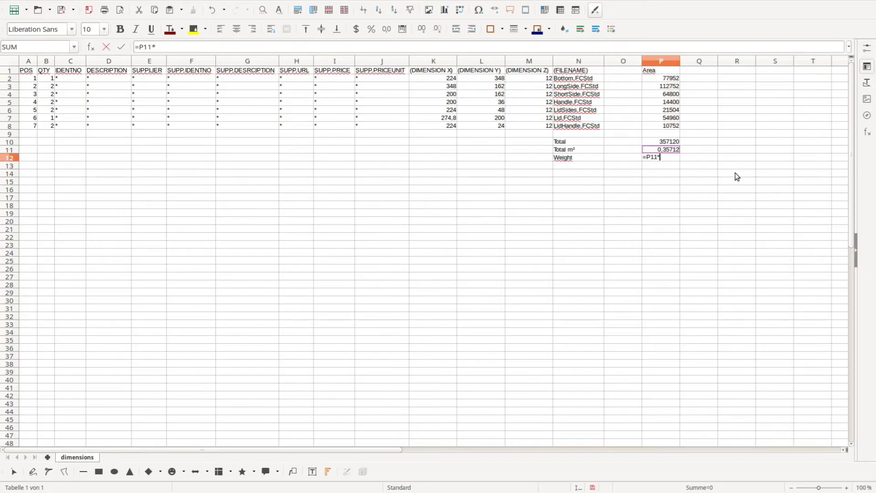
{"action": "key", "text": "Return"}
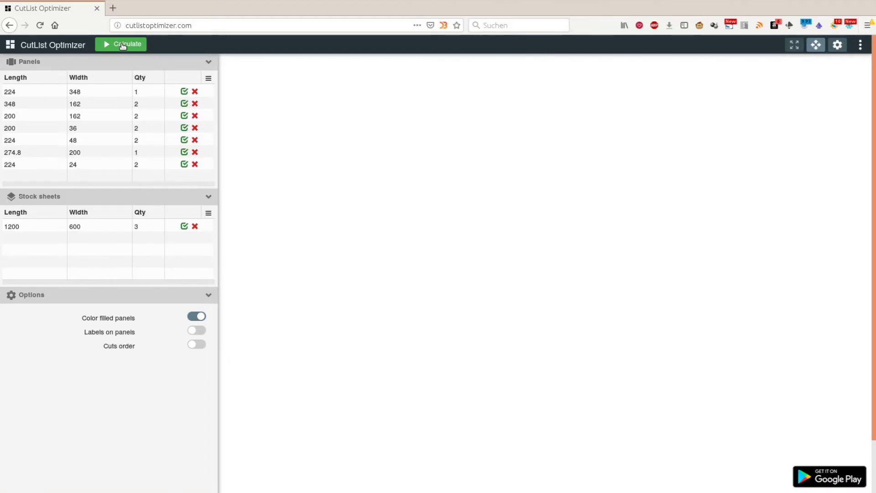
{"action": "left_click", "coordinate": [121, 44]}
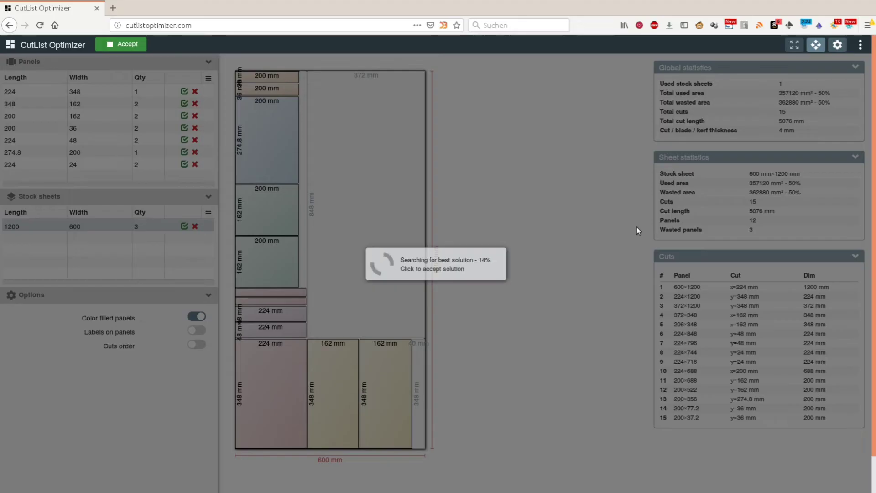
Step: Accept the CutList Optimizer layout placing the panels on one 1200×600 sheet at 50% use
{"action": "left_click", "coordinate": [123, 44]}
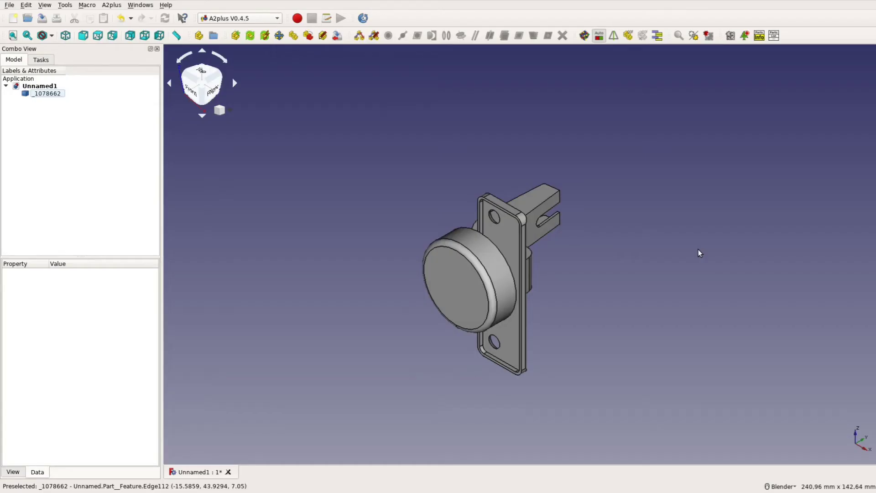
Step: Create a #PARTINFO# sheet for the hardware part and open it
{"action": "middle_click_drag", "start_coordinate": [700, 245], "coordinate": [464, 220]}
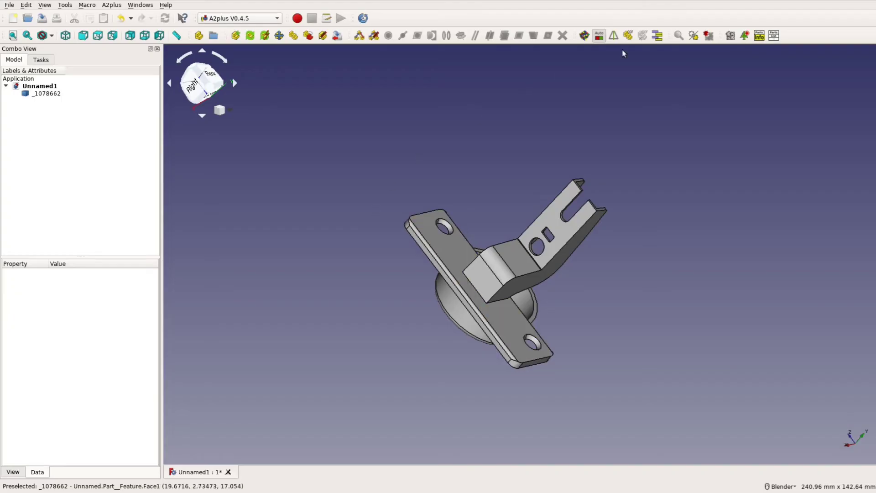
{"action": "left_click", "coordinate": [760, 37]}
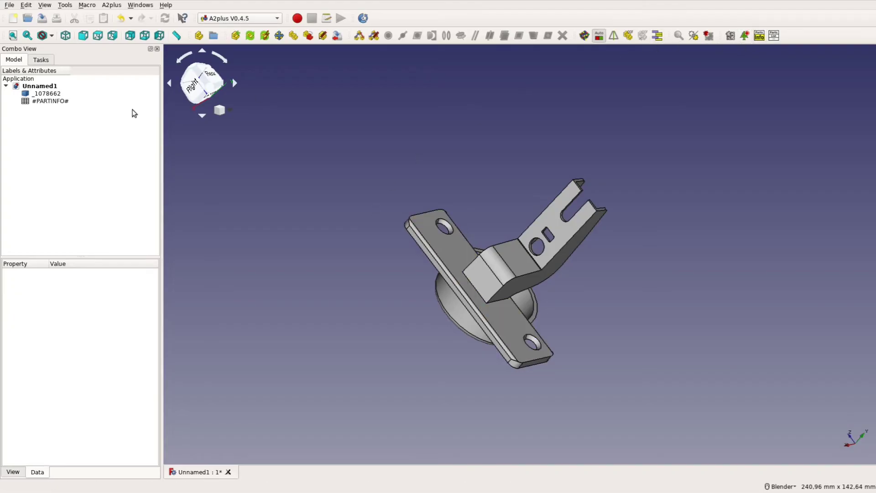
{"action": "double_click", "coordinate": [64, 102]}
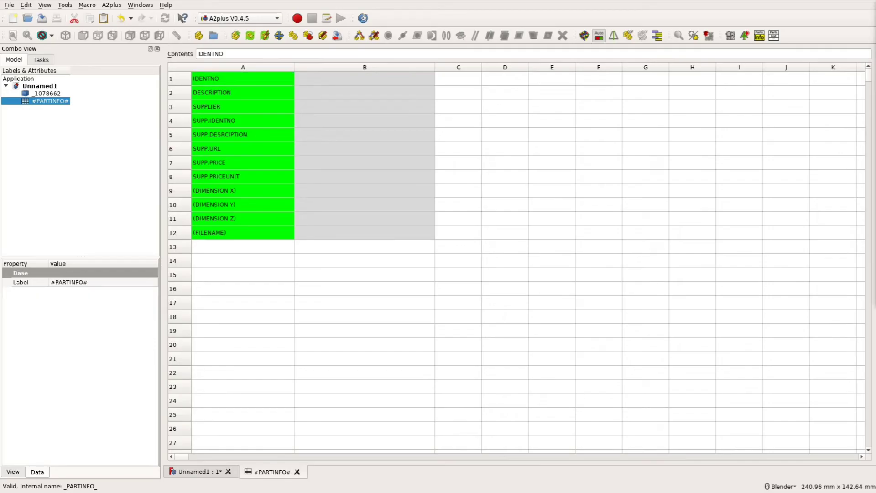
Step: Enter IDENTNO SLIDEON95, description 'SlideOng 95 degree' and supplier Hettich
{"action": "left_click", "coordinate": [365, 79]}
{"action": "type", "text": "SLIDEON95"}
{"action": "key", "text": "Return"}
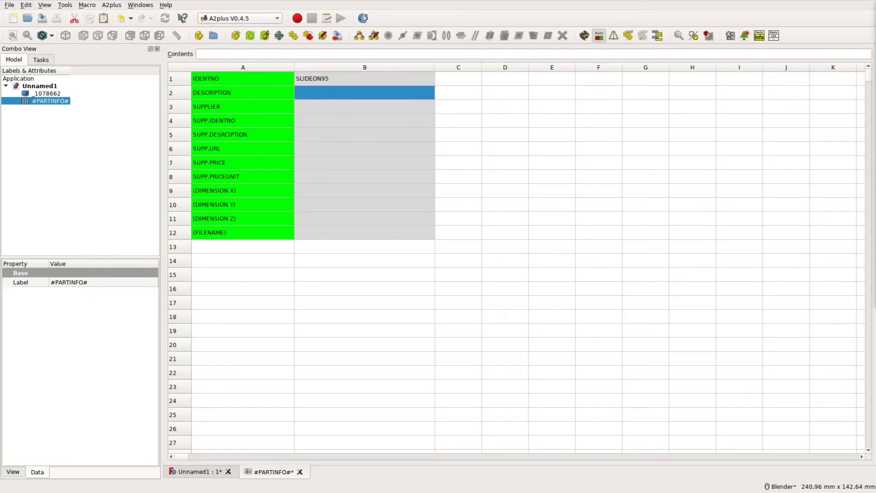
{"action": "type", "text": "SlideOng 95 degree"}
{"action": "key", "text": "Return"}
{"action": "type", "text": "Hettich"}
{"action": "key", "text": "Return"}
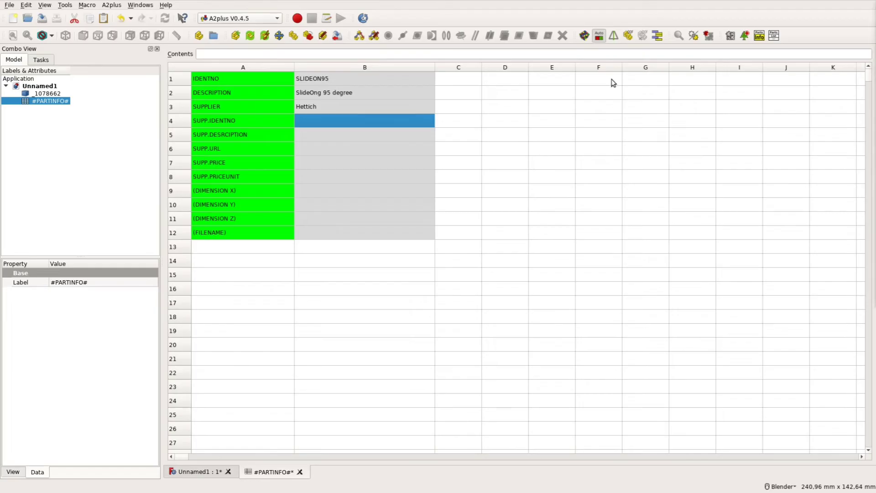
Step: Paste the supplier article number, description and product URL, then enter price 2,65 and unit 1,00
{"action": "type", "text": "1078662"}
{"action": "key", "text": "Return"}
{"action": "key", "text": "ctrl+v"}
{"action": "key", "text": "Return"}
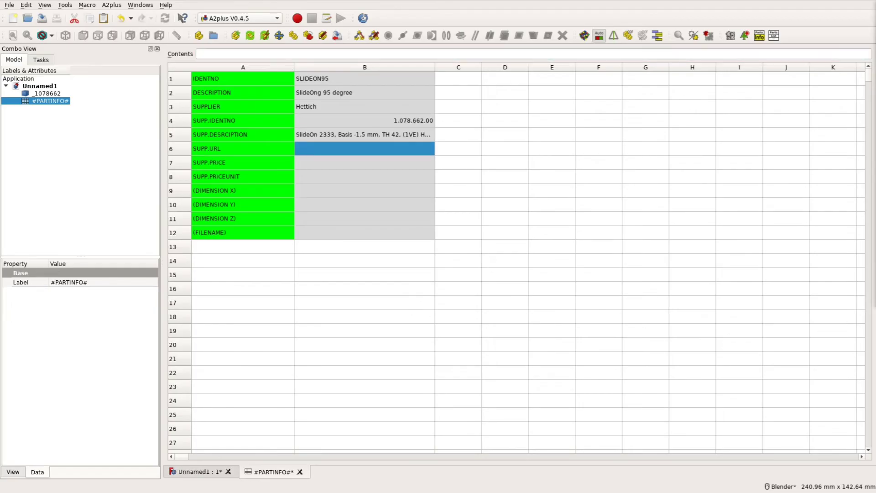
{"action": "type", "text": "https://www.hbv24.de/artikel.php"}
{"action": "key", "text": "Return"}
{"action": "type", "text": "2,65"}
{"action": "key", "text": "Return"}
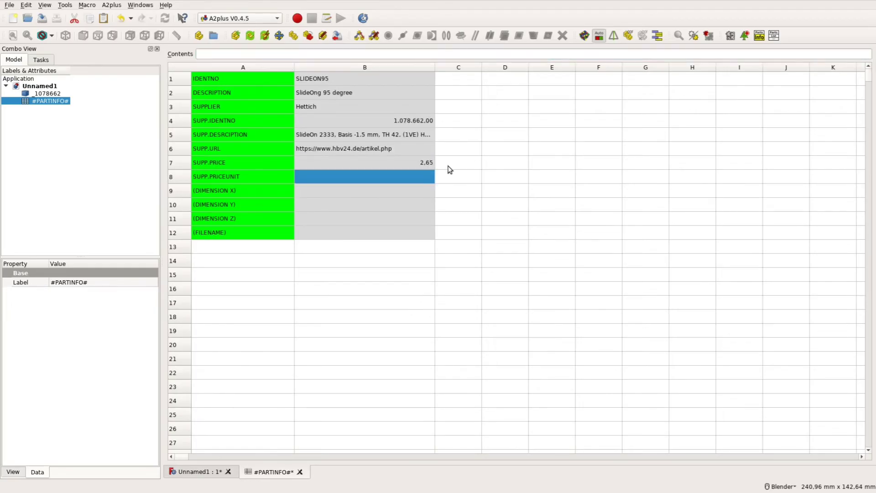
{"action": "type", "text": "1,00"}
{"action": "key", "text": "Return"}
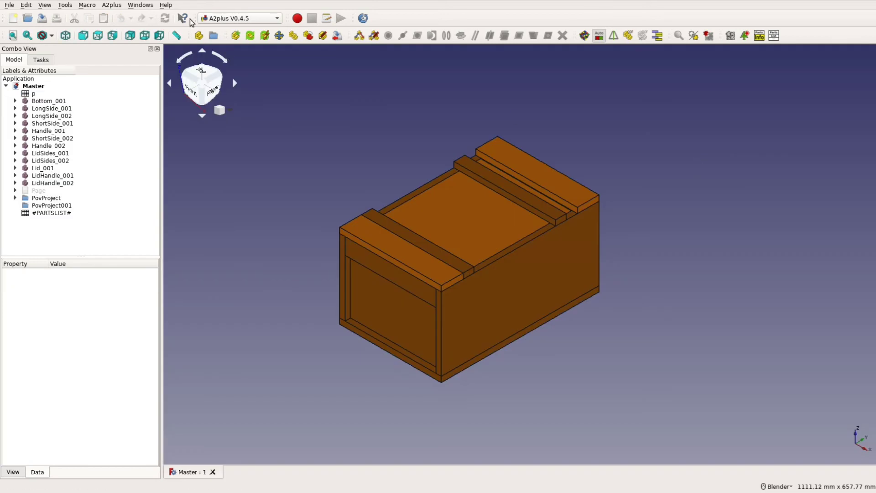
Step: In TechDraw, insert a default drawing page with a view of the whole toolbox
{"action": "left_click", "coordinate": [241, 18]}
{"action": "left_click", "coordinate": [222, 285]}
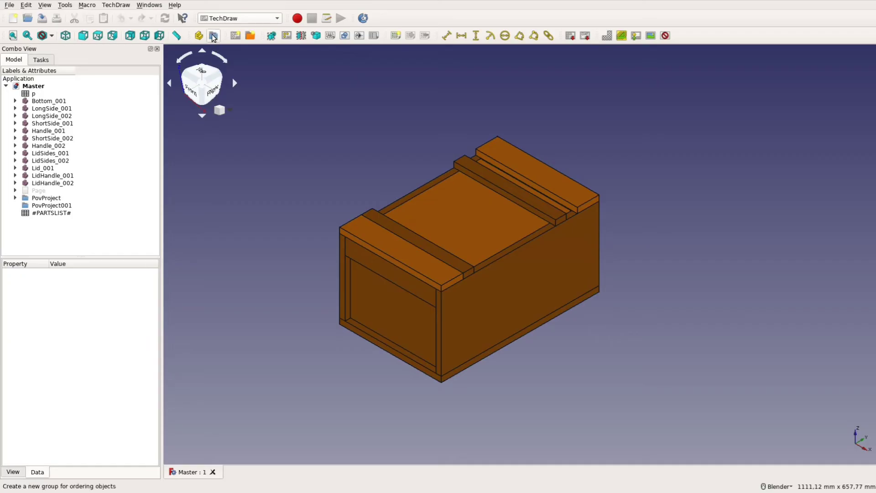
{"action": "left_click", "coordinate": [236, 36]}
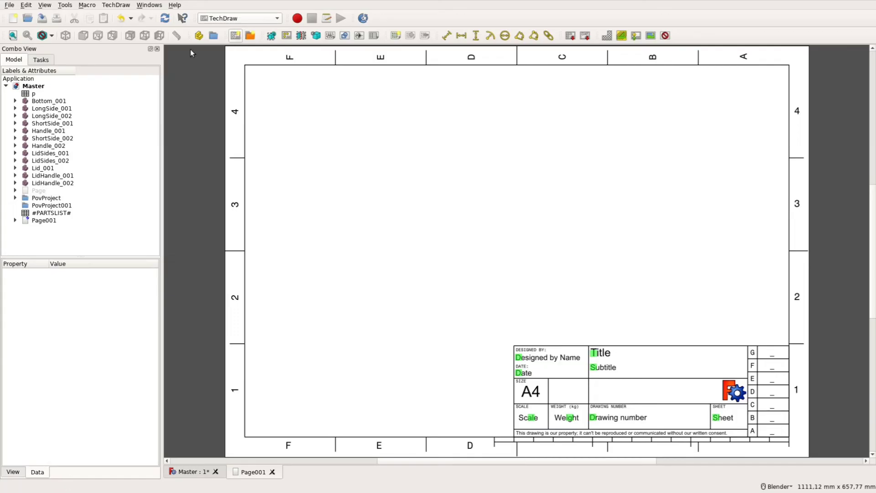
{"action": "left_click", "coordinate": [357, 292]}
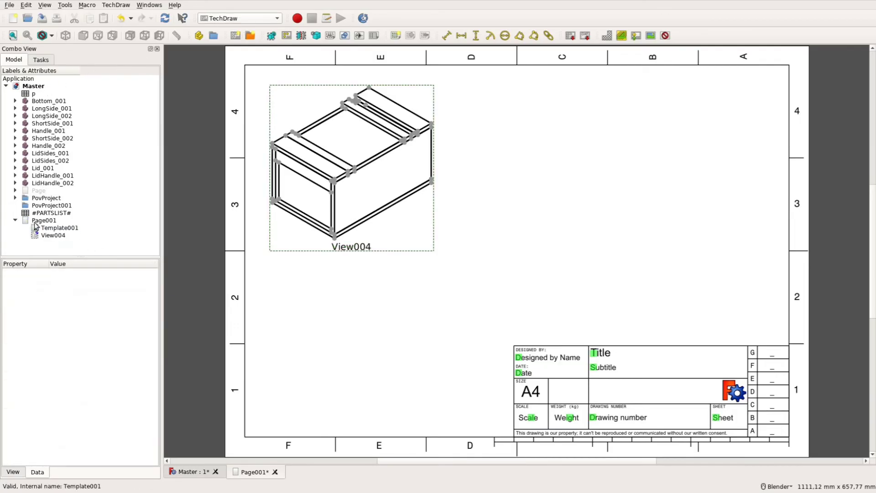
Step: Add a top view of Lid_001 through LidHandle_002 at scale 0.2
{"action": "left_click", "coordinate": [192, 471]}
{"action": "left_click", "coordinate": [50, 160]}
{"action": "left_click", "coordinate": [42, 168]}
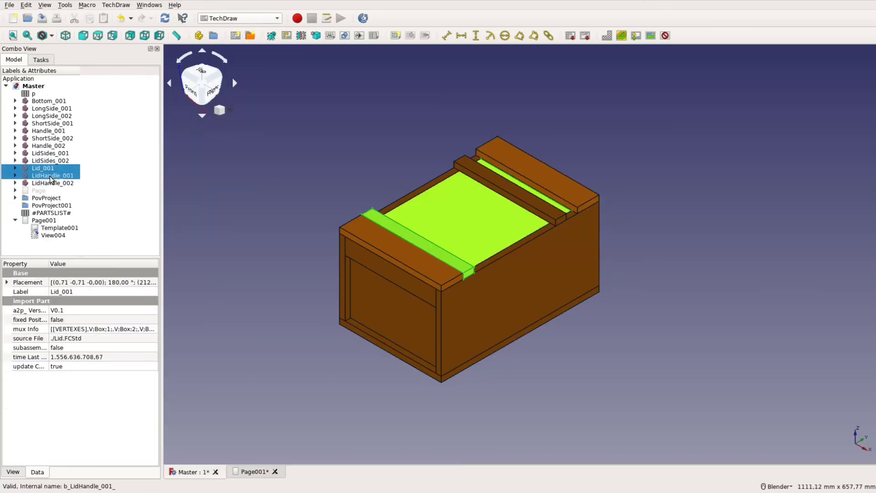
{"action": "left_click", "coordinate": [52, 183], "text": "shift"}
{"action": "left_click", "coordinate": [97, 36]}
{"action": "left_click", "coordinate": [253, 471]}
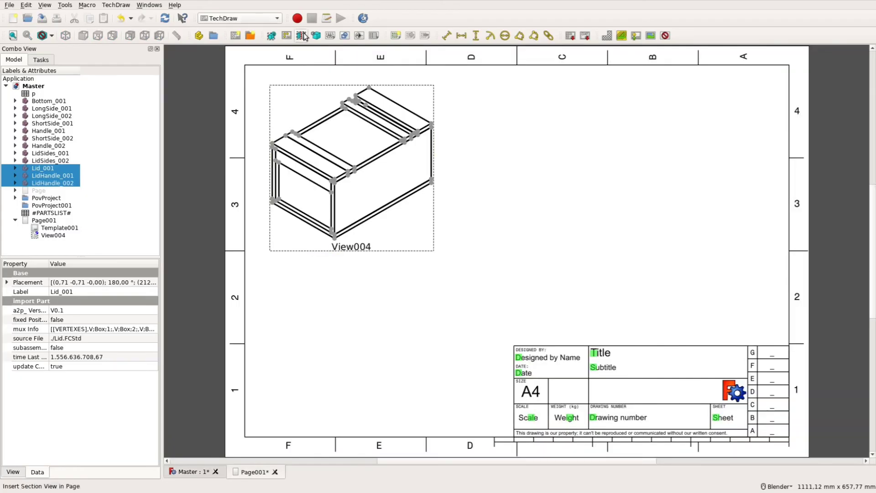
{"action": "left_click", "coordinate": [272, 36]}
{"action": "left_click", "coordinate": [53, 242]}
{"action": "left_click", "coordinate": [64, 329]}
{"action": "type", "text": "0,2"}
{"action": "key", "text": "Return"}
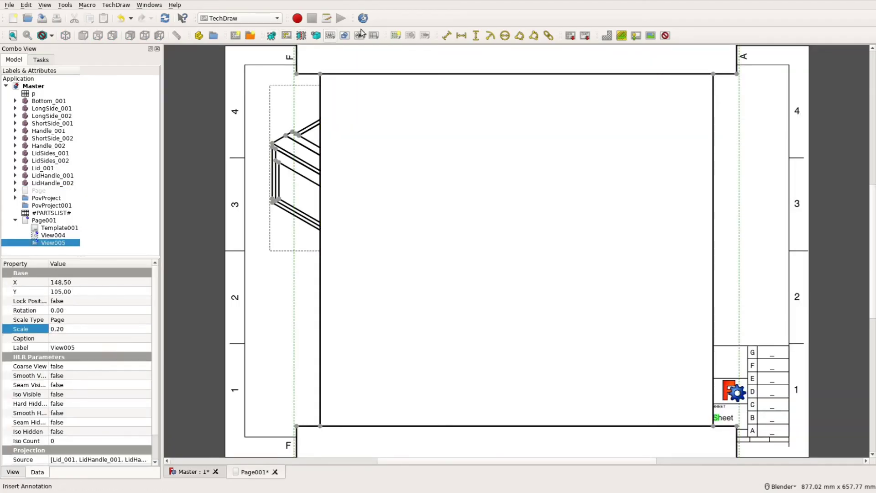
Step: Dimension the lid view vertically at 274,80, move the dimension aside, and pick the bottom corner points
{"action": "left_click", "coordinate": [476, 35]}
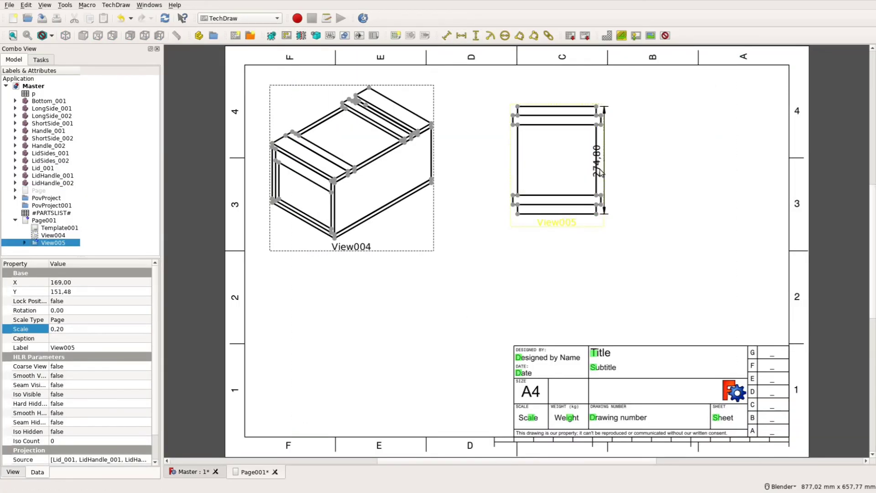
{"action": "left_click_drag", "start_coordinate": [593, 164], "coordinate": [625, 162]}
{"action": "left_click", "coordinate": [596, 214]}
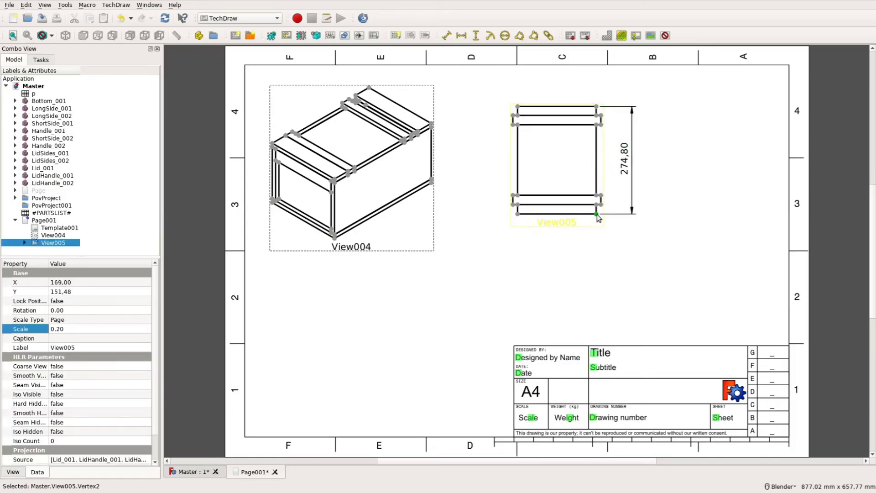
{"action": "left_click", "coordinate": [517, 214], "text": "ctrl"}
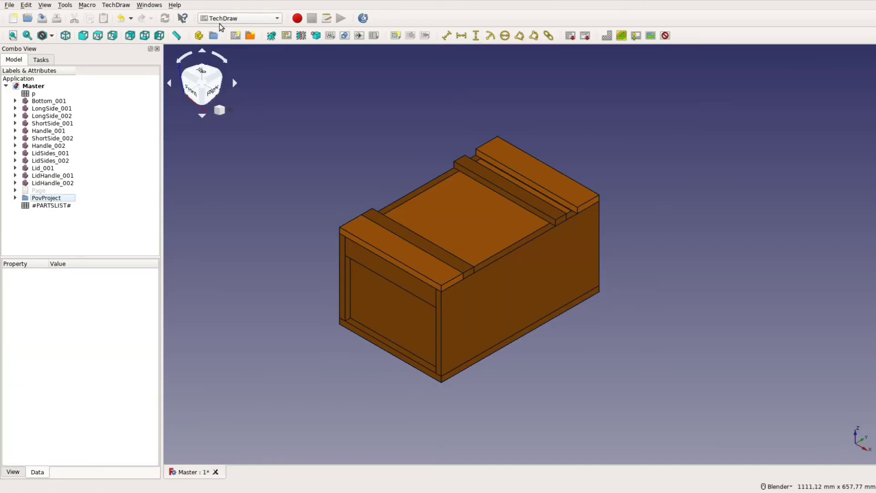
{"action": "left_click", "coordinate": [221, 19]}
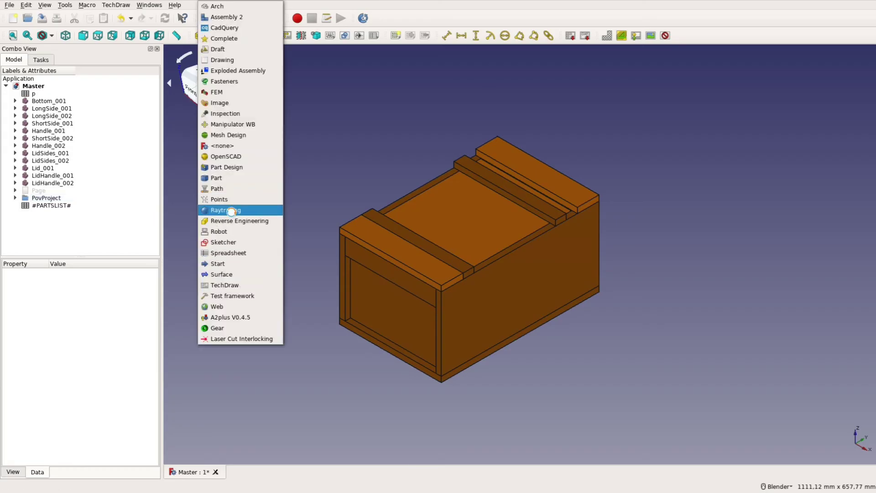
Step: Switch to the Raytracing workbench and set the 3D view to perspective
{"action": "left_click", "coordinate": [232, 211]}
{"action": "left_click", "coordinate": [44, 5]}
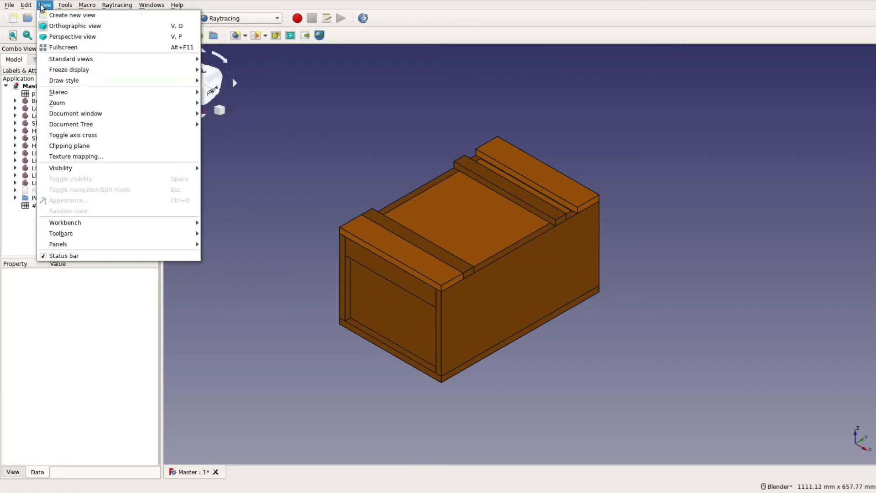
{"action": "left_click", "coordinate": [73, 37]}
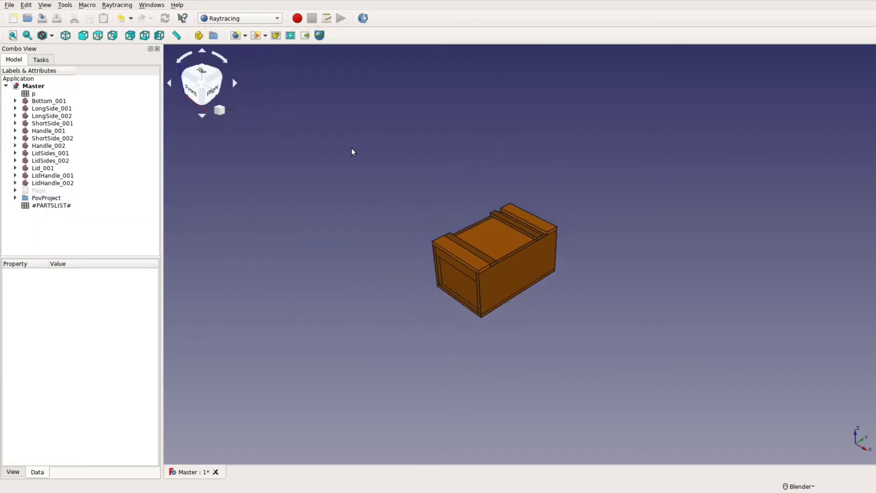
Step: Create a POV-Ray project, add all the toolbox parts to it, and render it
{"action": "left_click", "coordinate": [237, 37]}
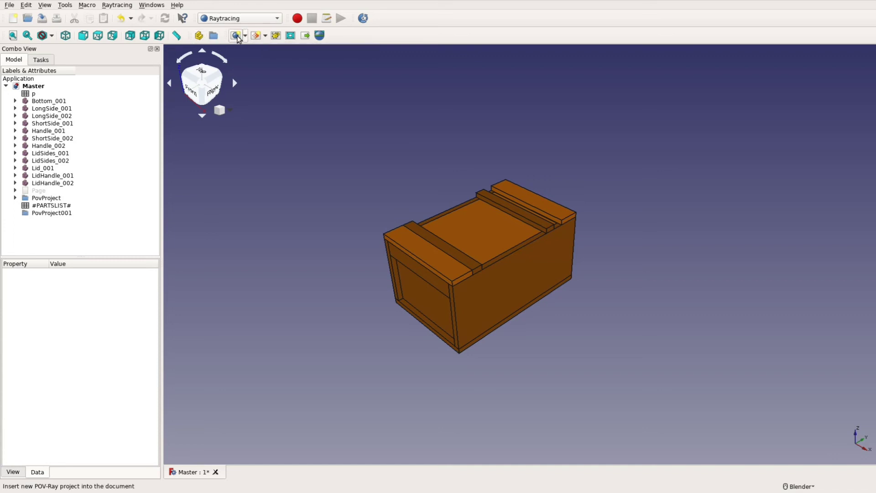
{"action": "key", "text": "ctrl+a"}
{"action": "left_click", "coordinate": [99, 215], "text": "ctrl"}
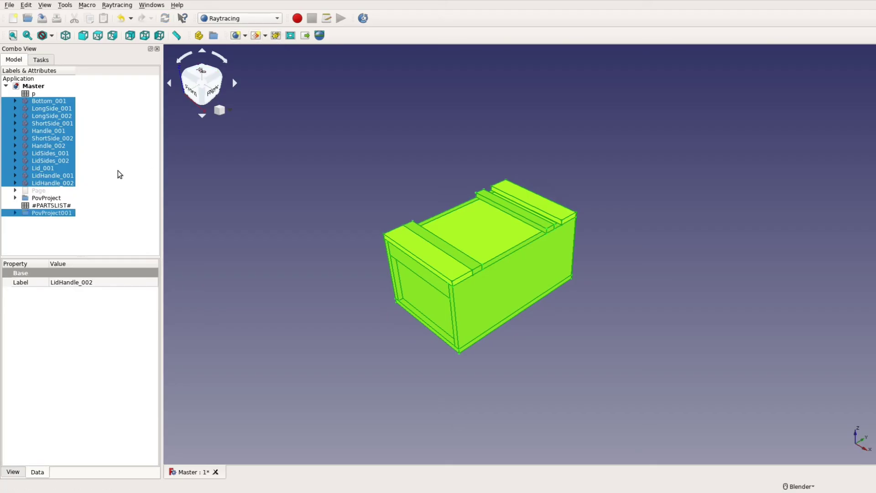
{"action": "left_click", "coordinate": [15, 213]}
{"action": "left_click", "coordinate": [57, 215]}
{"action": "left_click", "coordinate": [341, 18]}
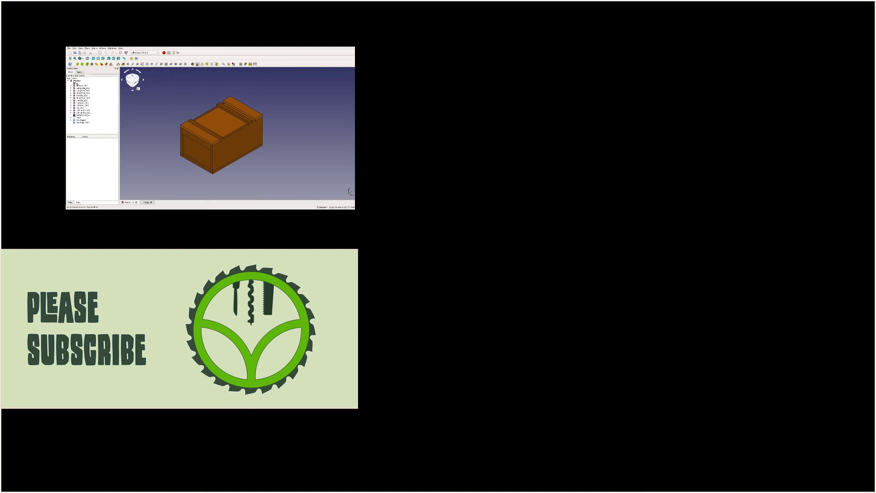
Step: Open the p sheet and set InnerWidth in cell B1 to 800
{"action": "left_click", "coordinate": [76, 83]}
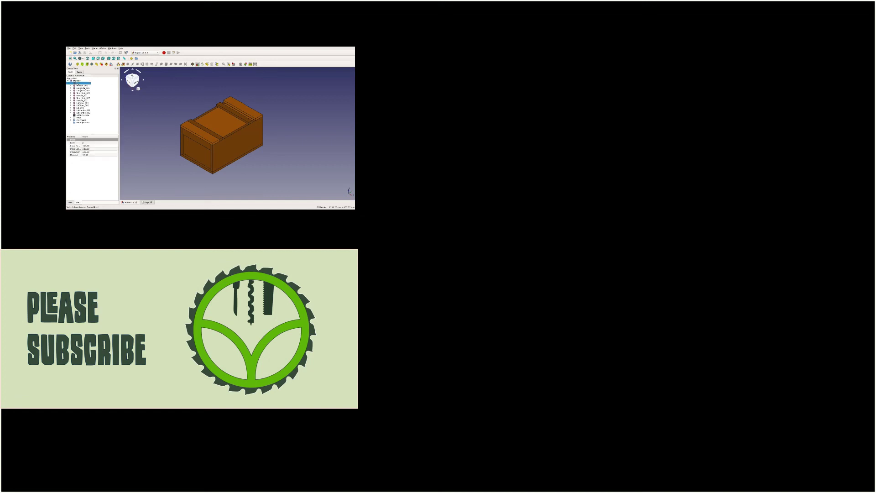
{"action": "double_click", "coordinate": [77, 84]}
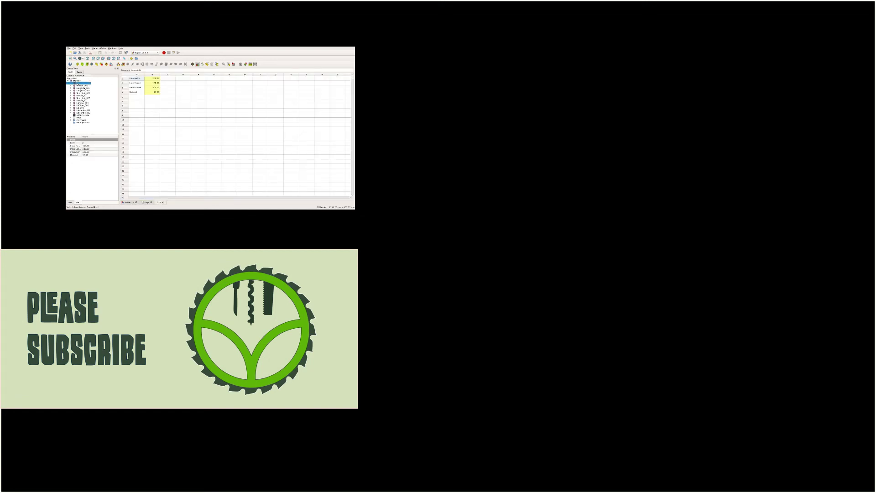
{"action": "left_click", "coordinate": [154, 78]}
{"action": "key", "text": "Return"}
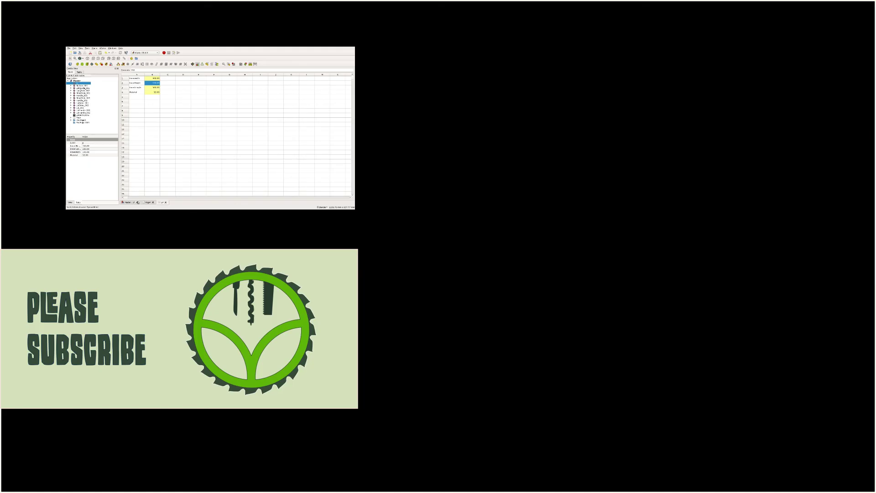